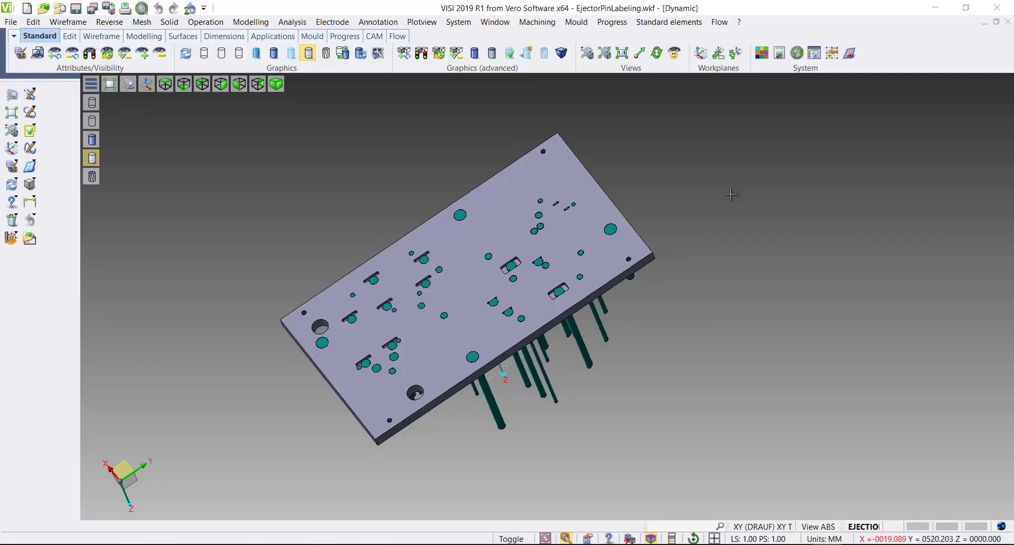
Step: Start ejector pins labelling and select the ejectors on one half of the plate, plus two additional large pins
click(575, 22)
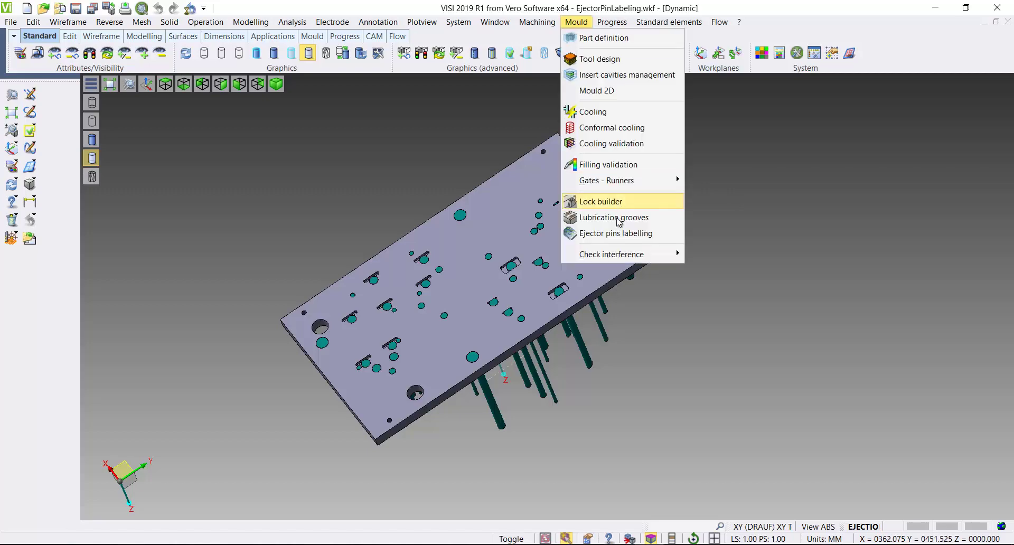
click(615, 233)
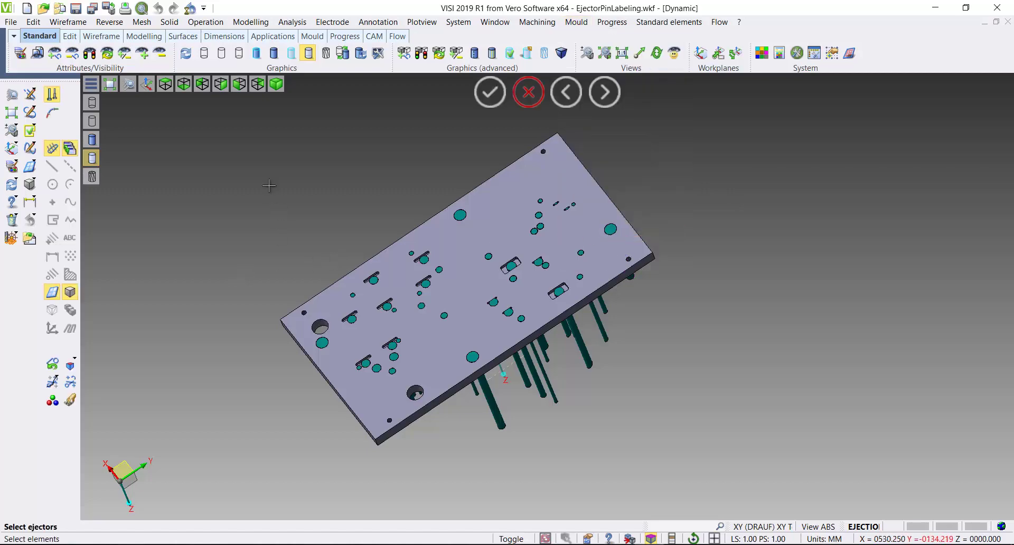
drag(204, 122, 728, 495)
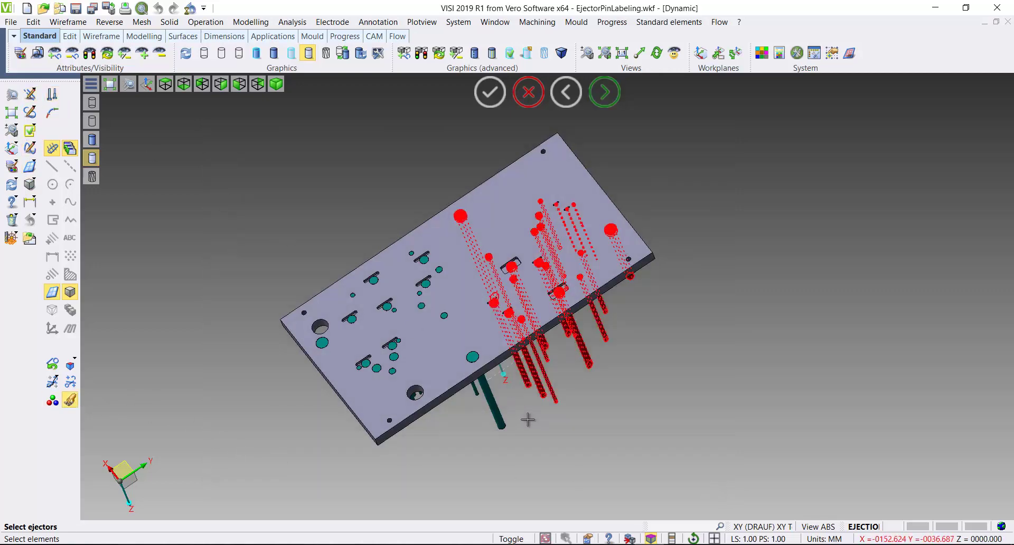
click(471, 355)
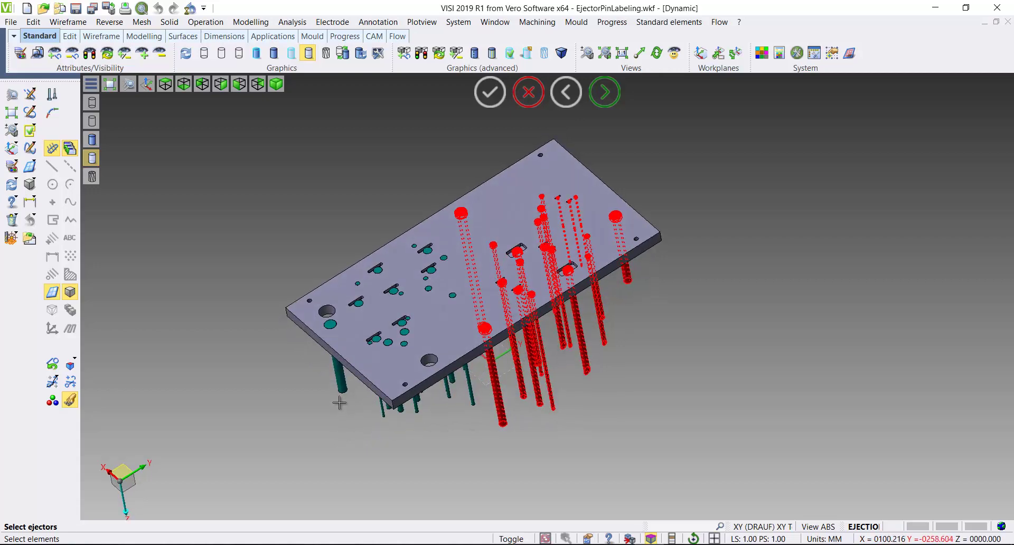
click(336, 388)
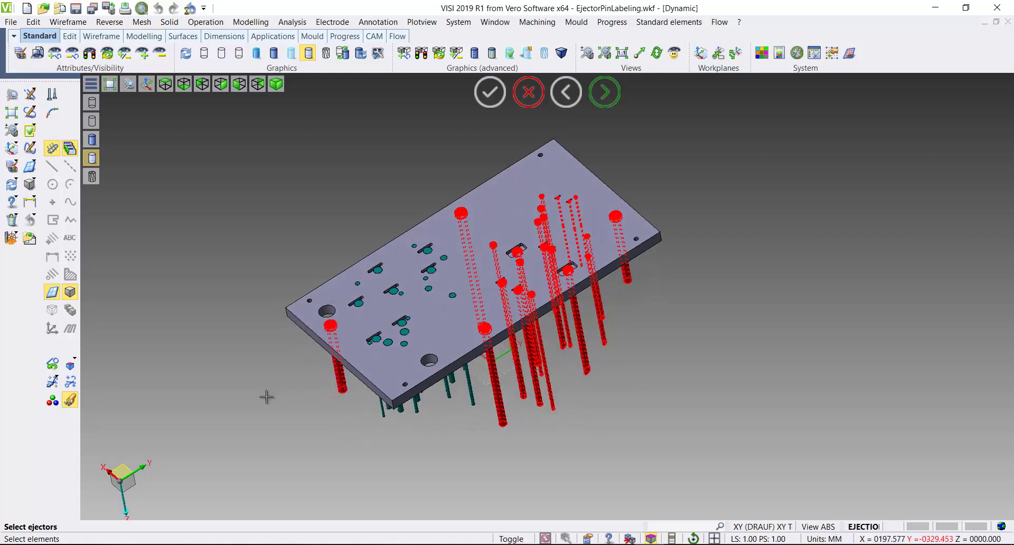
right_click(236, 391)
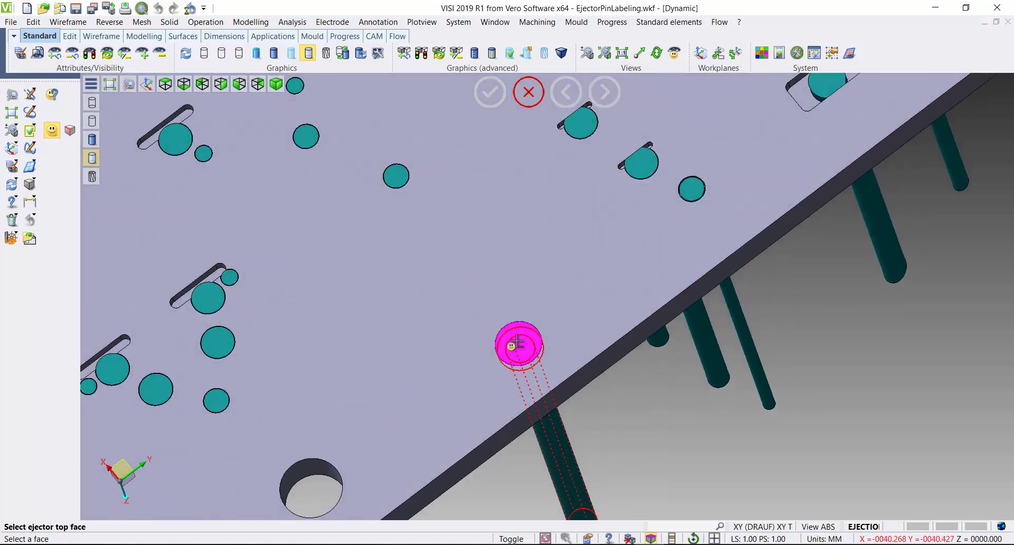
Step: Define the top face and the start plate face for each of the two additional large pins
click(520, 341)
click(478, 317)
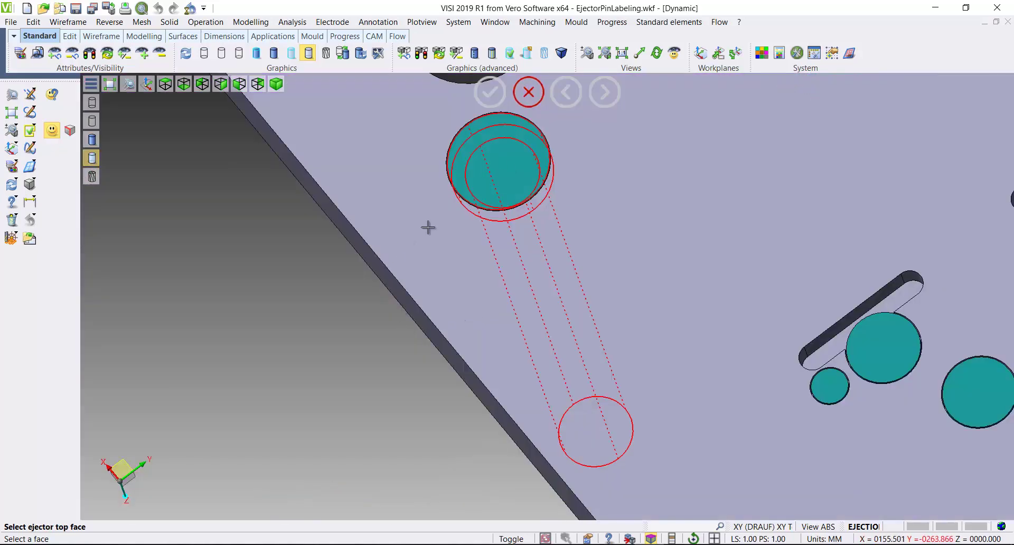
click(512, 167)
click(611, 188)
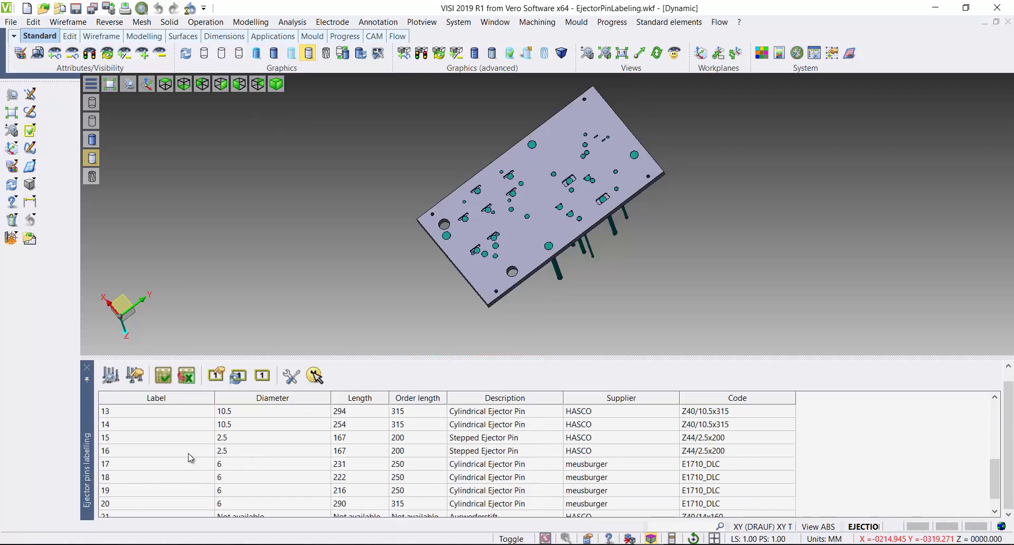
Step: Check the pins of list entries 20, 21 and 22 in the model, and highlight all listed ejectors
click(147, 491)
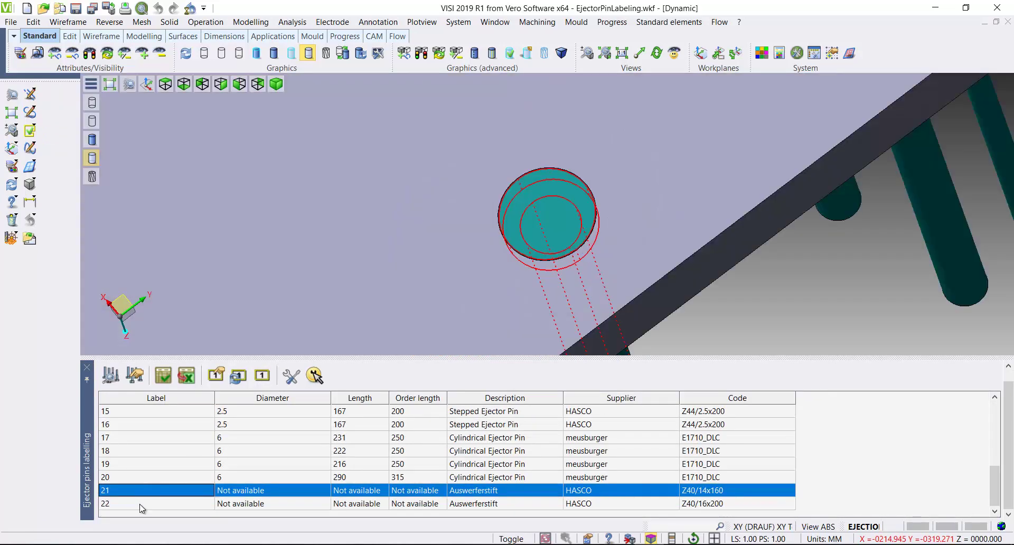
shift+click(141, 505)
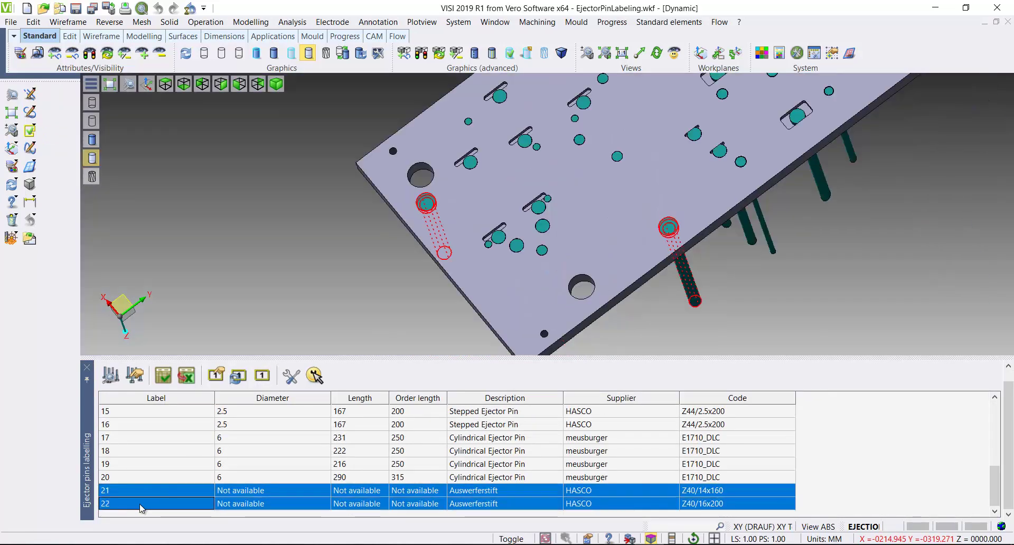
click(151, 478)
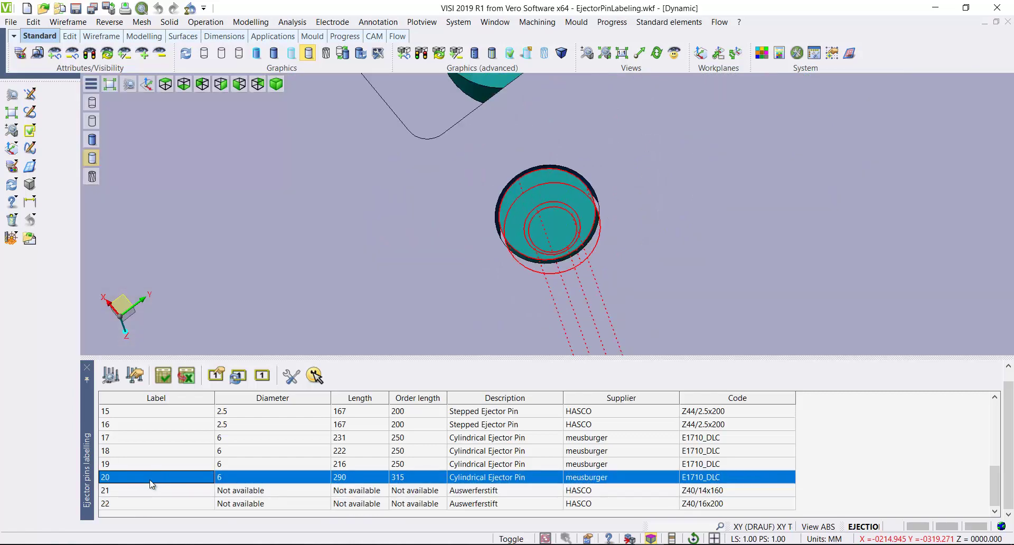
click(136, 504)
scroll(128, 456, up, 5)
shift+click(142, 413)
key(ctrl+a)
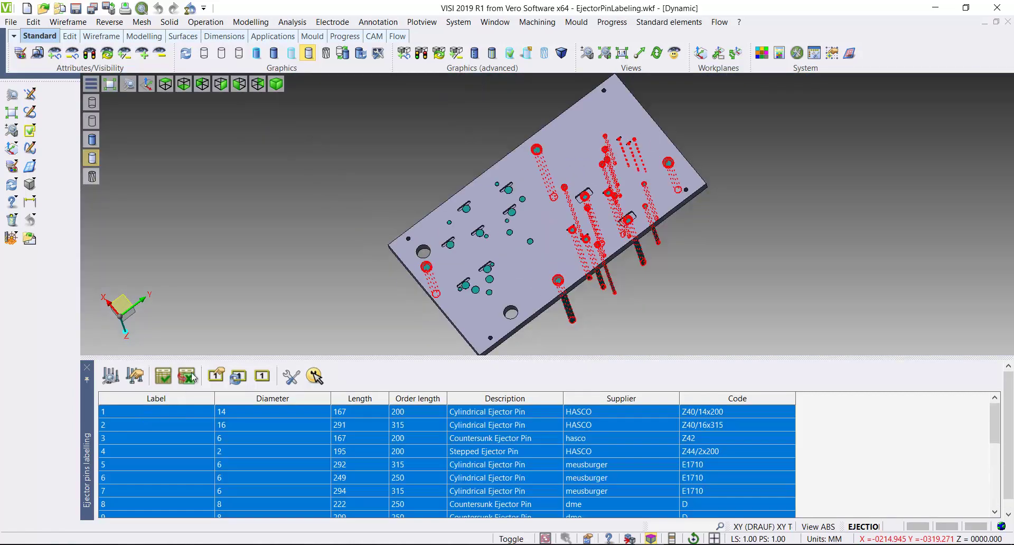
Step: Add three more unselected ejector pins from the other half of the plate to the labelling list
click(135, 376)
scroll(423, 208, up, 2)
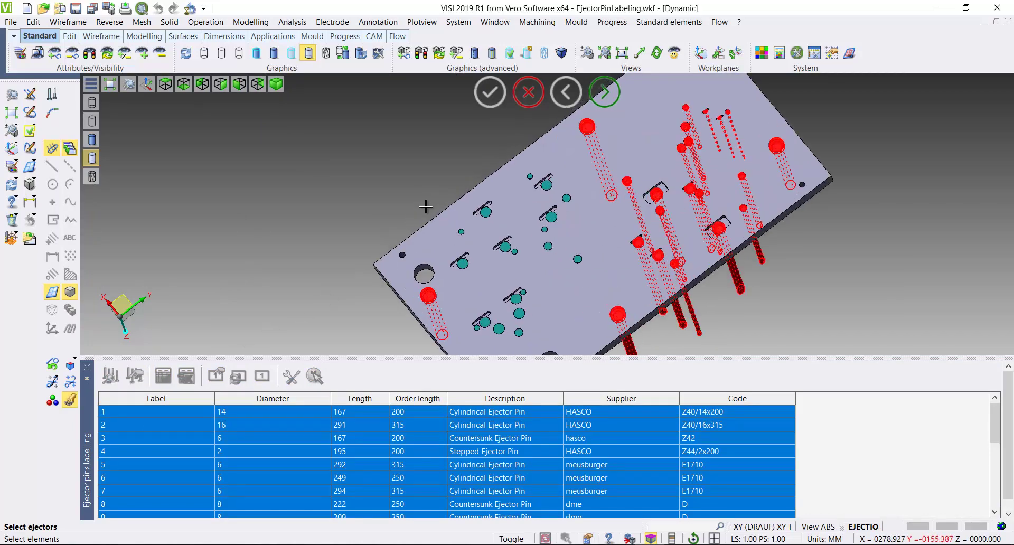
middle_drag(464, 247, 462, 188)
scroll(429, 207, down, 3)
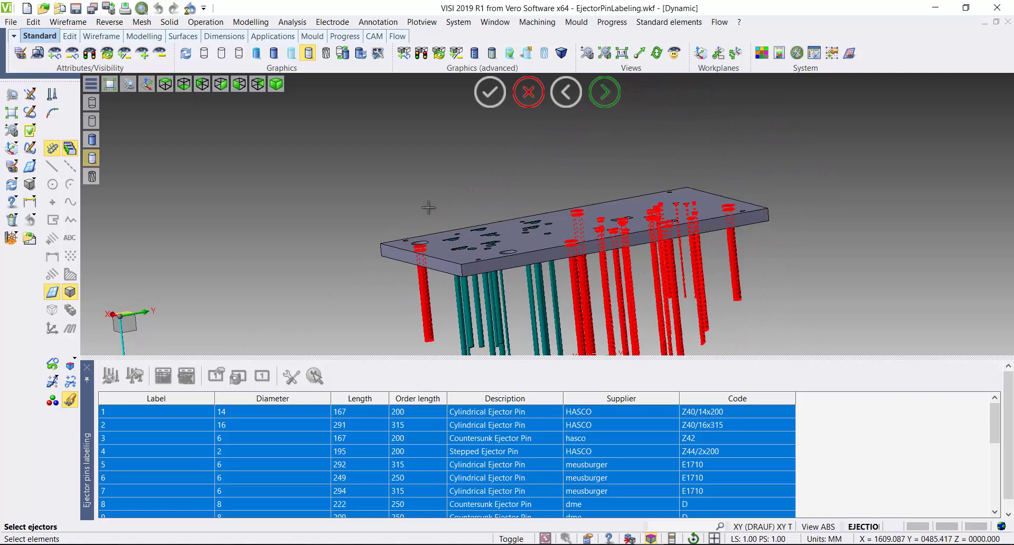
scroll(396, 279, up, 3)
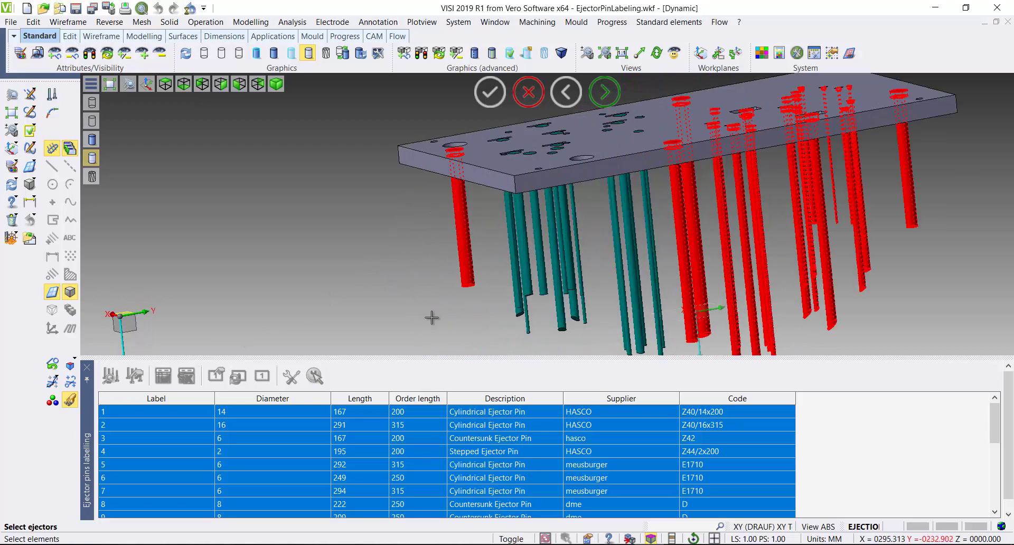
click(520, 313)
click(562, 323)
click(574, 316)
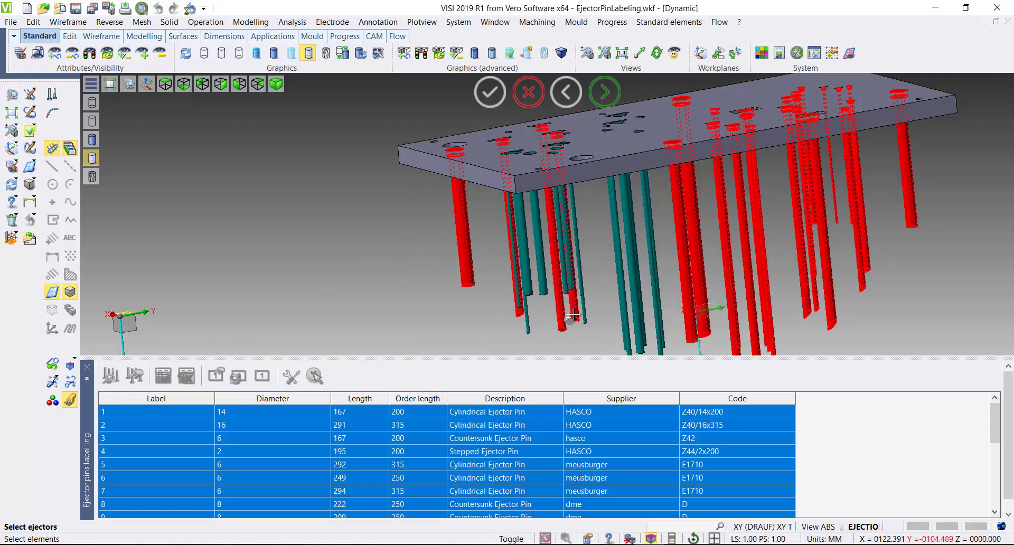
right_click(340, 253)
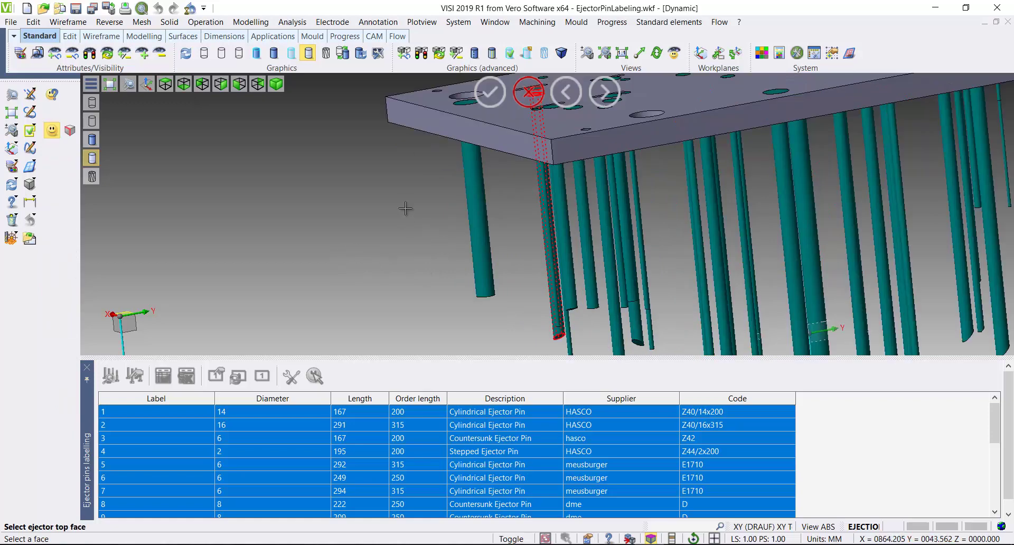
Step: Define the top face and the start plate face for each of the three added ejector pins
middle_drag(411, 236, 457, 291)
scroll(507, 235, up, 4)
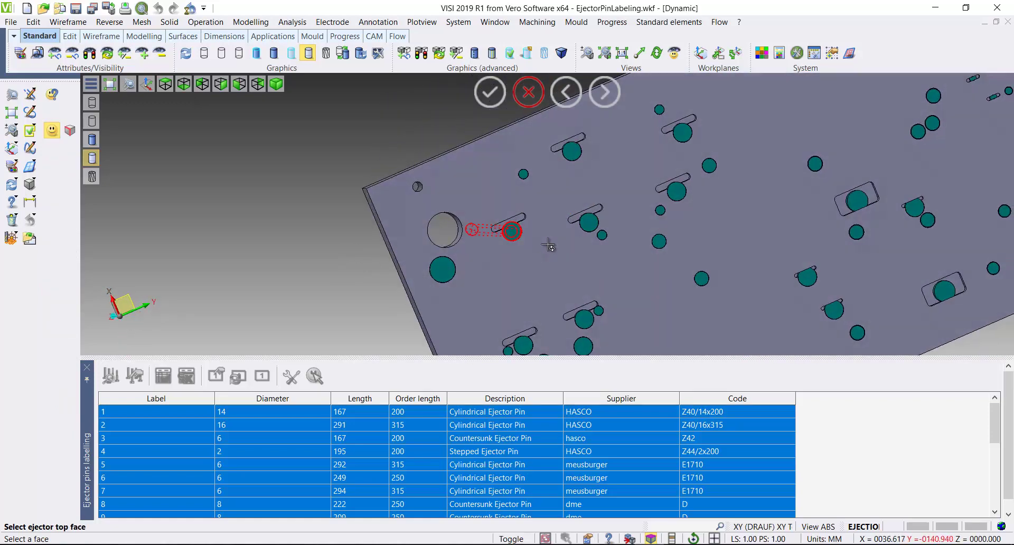
click(504, 238)
click(576, 253)
click(607, 129)
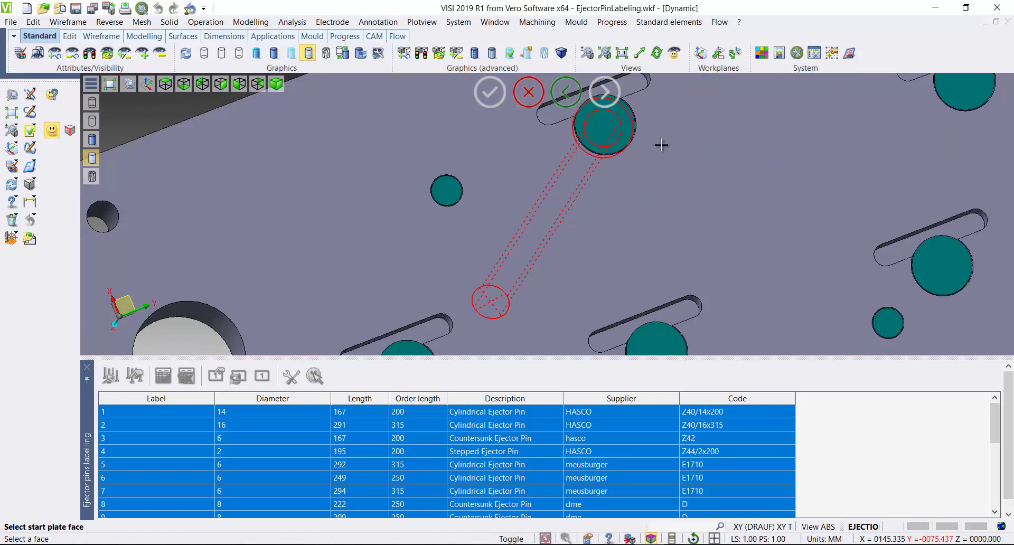
click(674, 155)
click(601, 127)
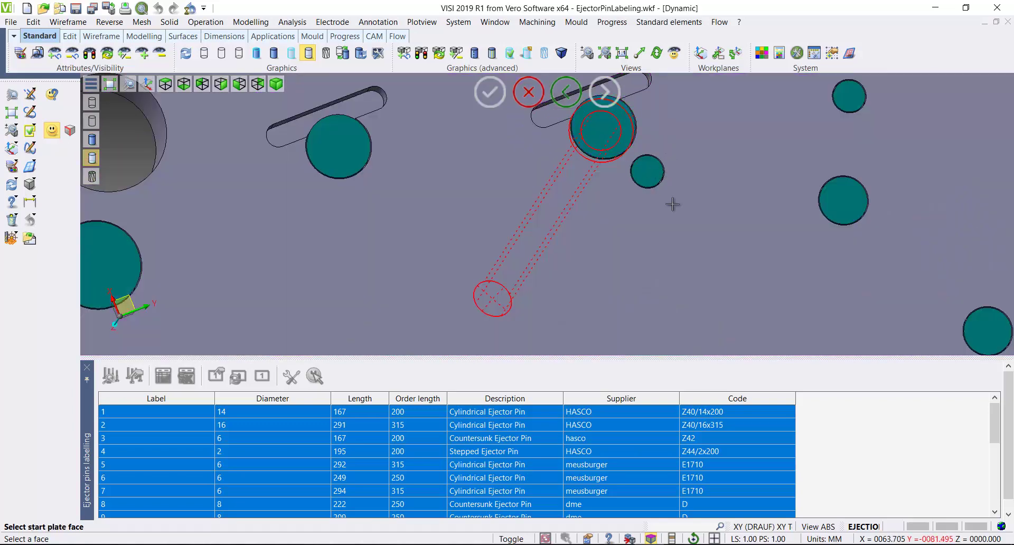
click(672, 206)
middle_drag(651, 316, 656, 295)
middle_drag(788, 237, 767, 267)
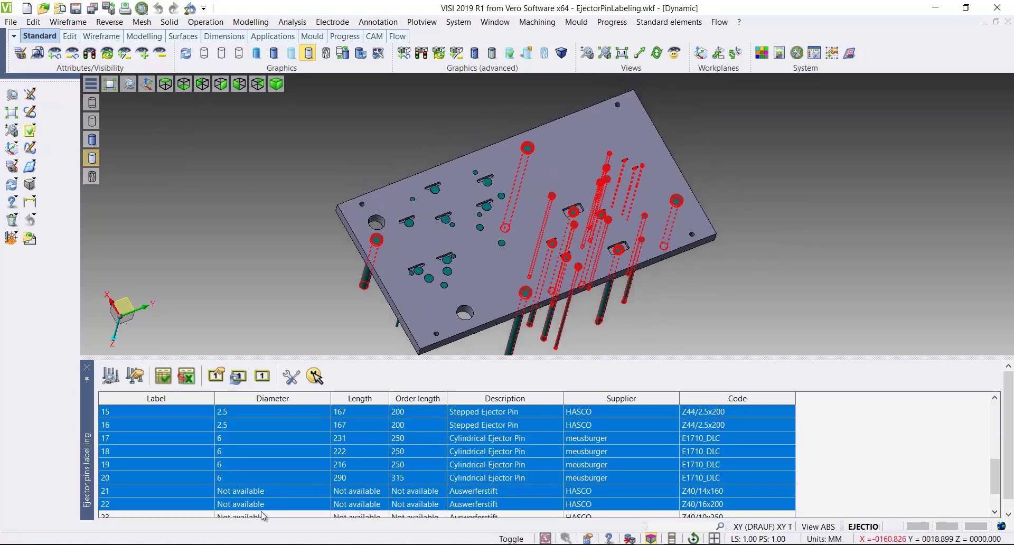
Step: Set the label numbering type to letters and numbers with starting string E and starting number 1
click(286, 378)
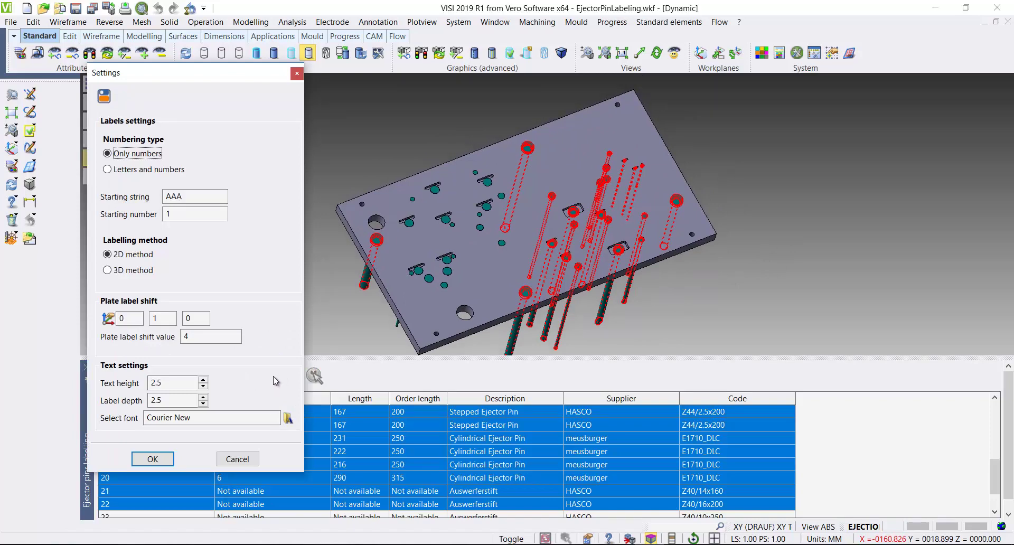
click(109, 170)
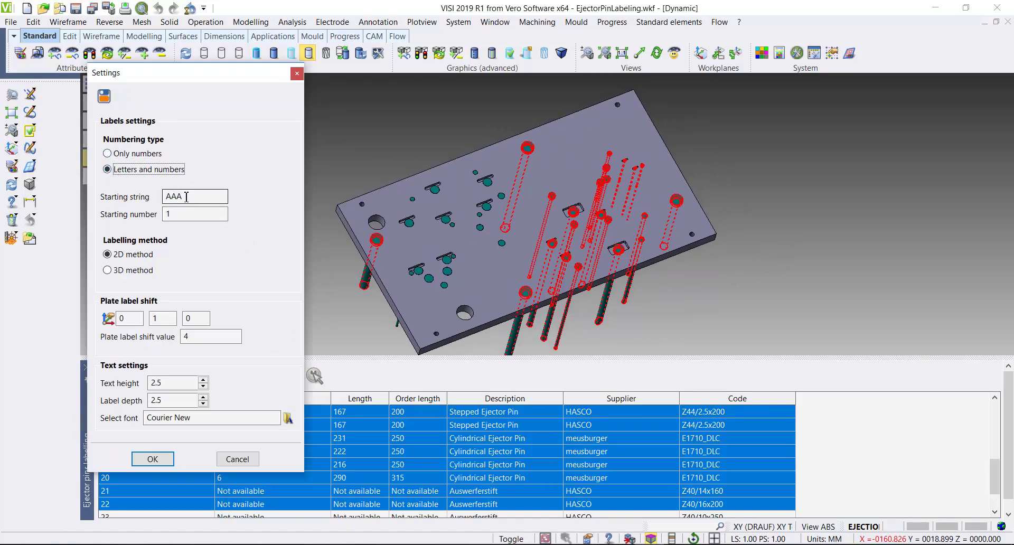
drag(186, 197, 157, 206)
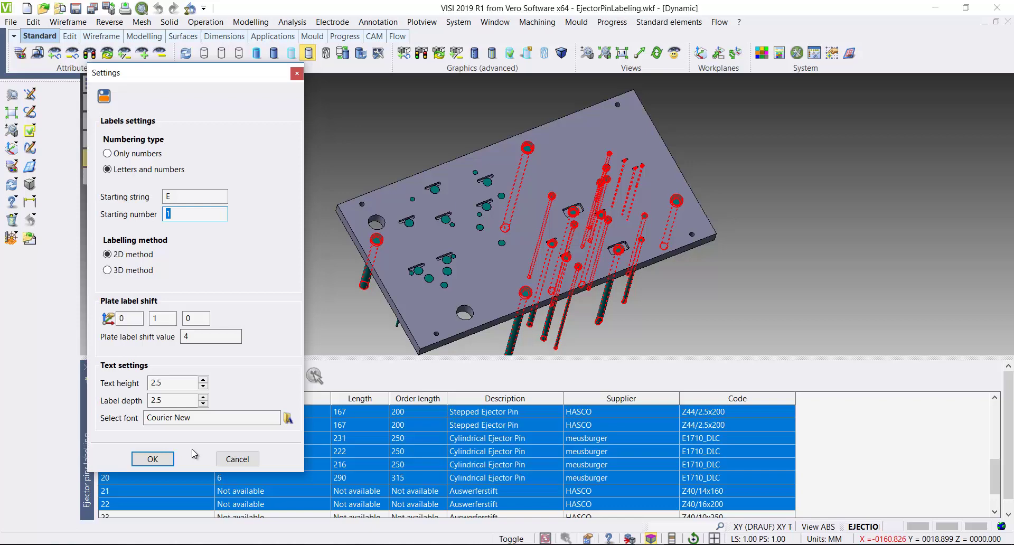
click(158, 459)
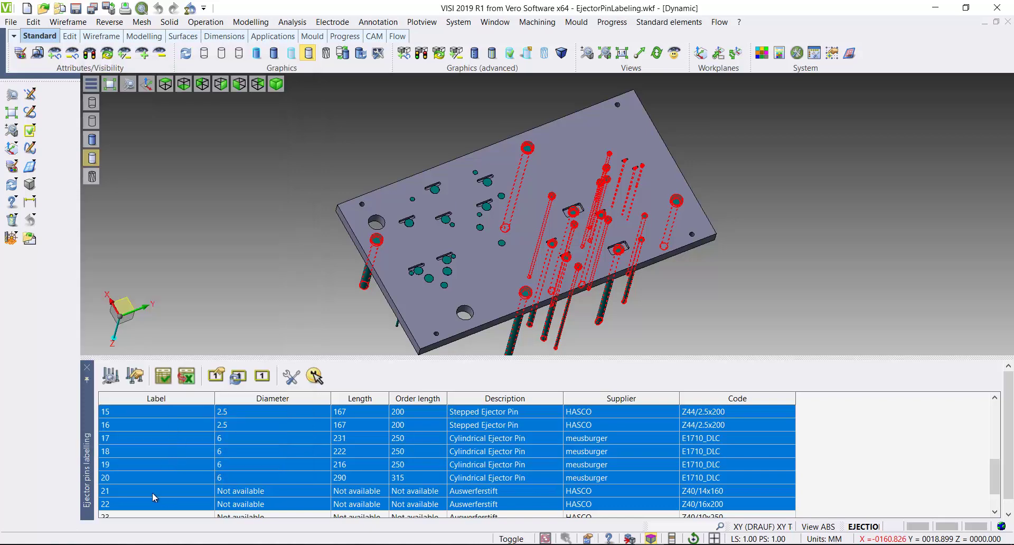
Step: Select all listed ejectors, renumber them with the new label settings, and create the labels on the pins and plate
scroll(150, 496, down, 1)
click(141, 504)
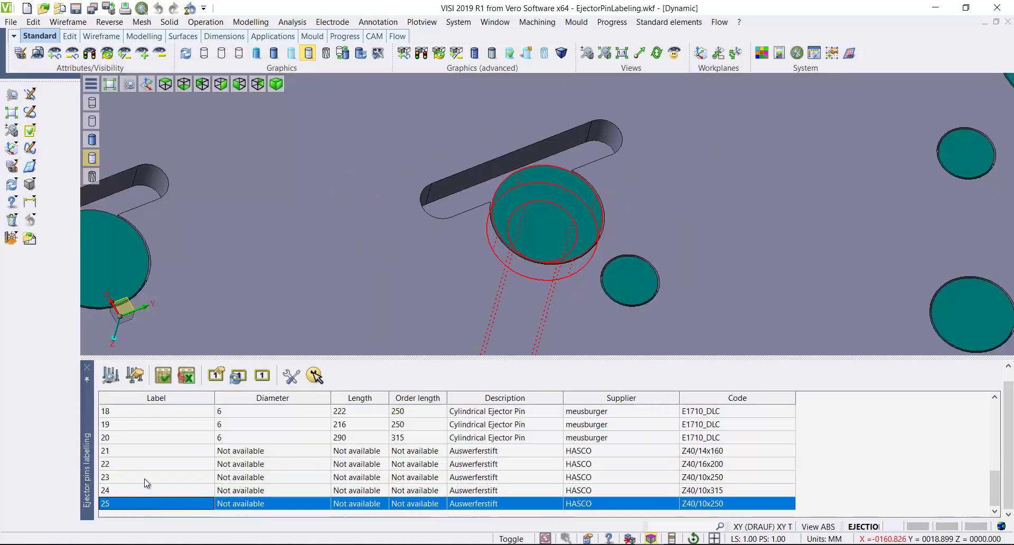
key(ctrl+a)
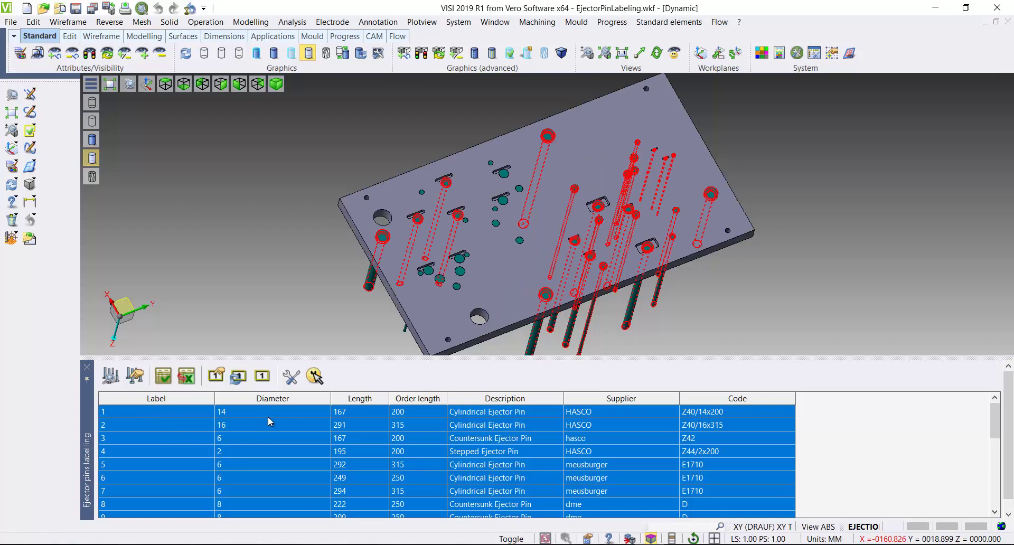
scroll(270, 423, down, 6)
click(238, 375)
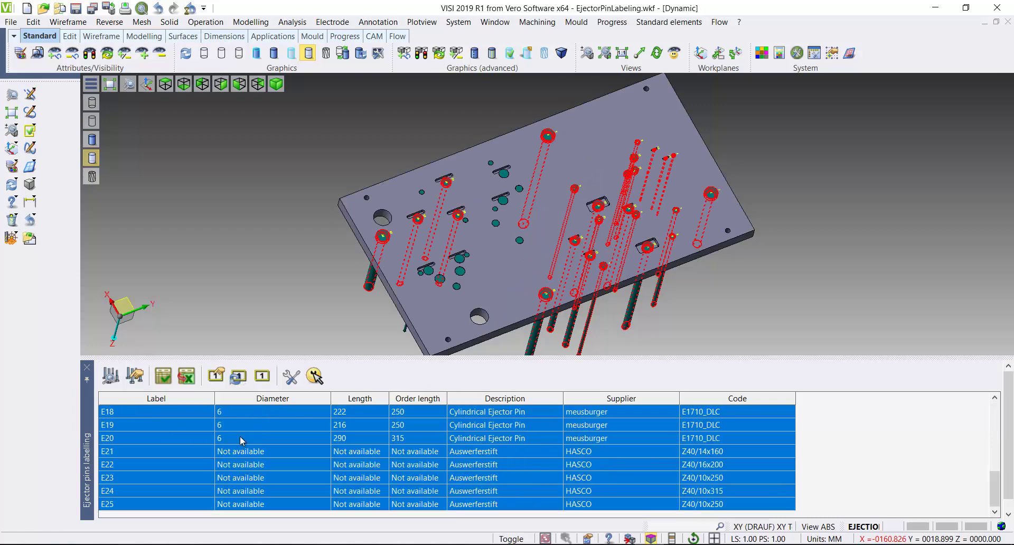
click(262, 376)
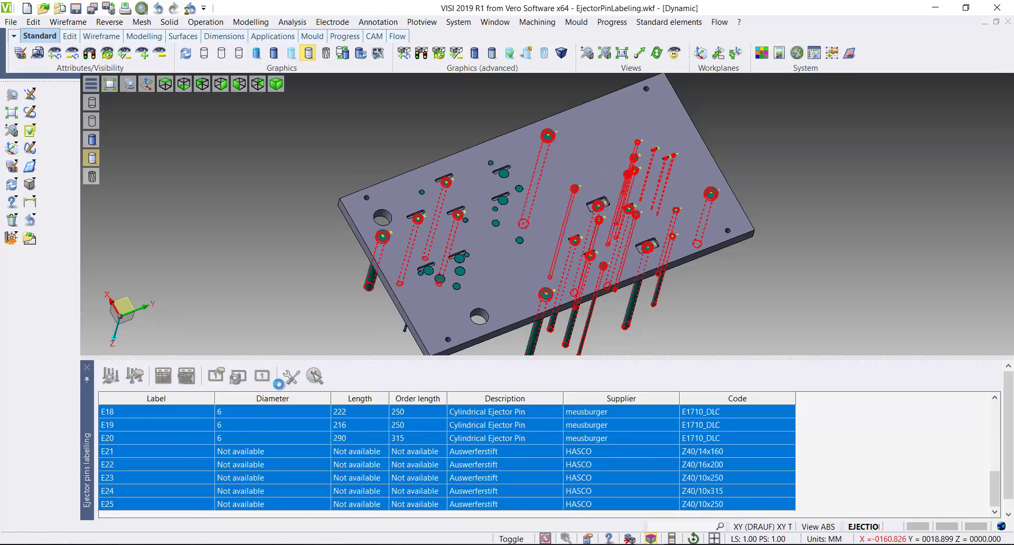
Step: Give the E10 plate label specific shift settings with direction 1, 0, 0
scroll(655, 169, up, 5)
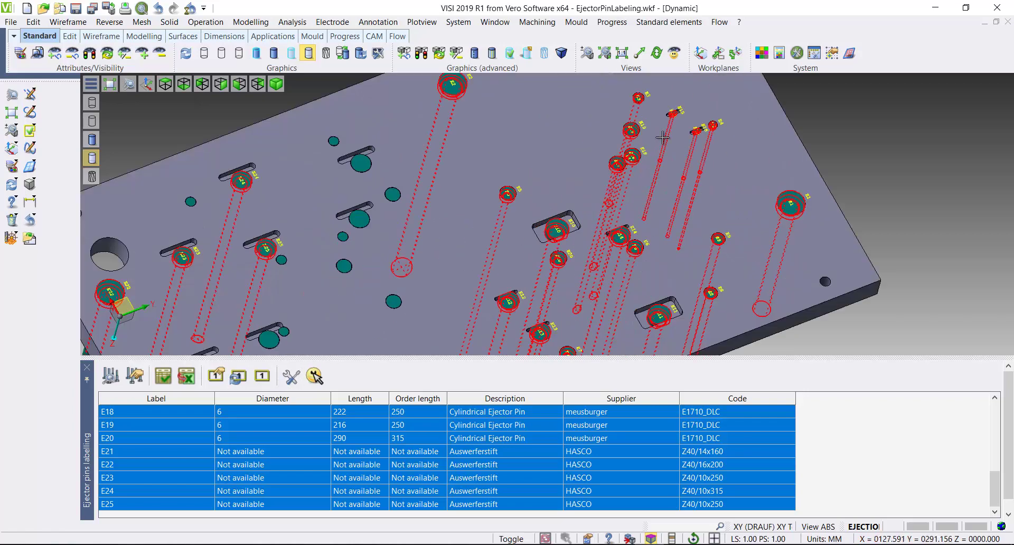
scroll(659, 168, down, 8)
scroll(138, 432, up, 6)
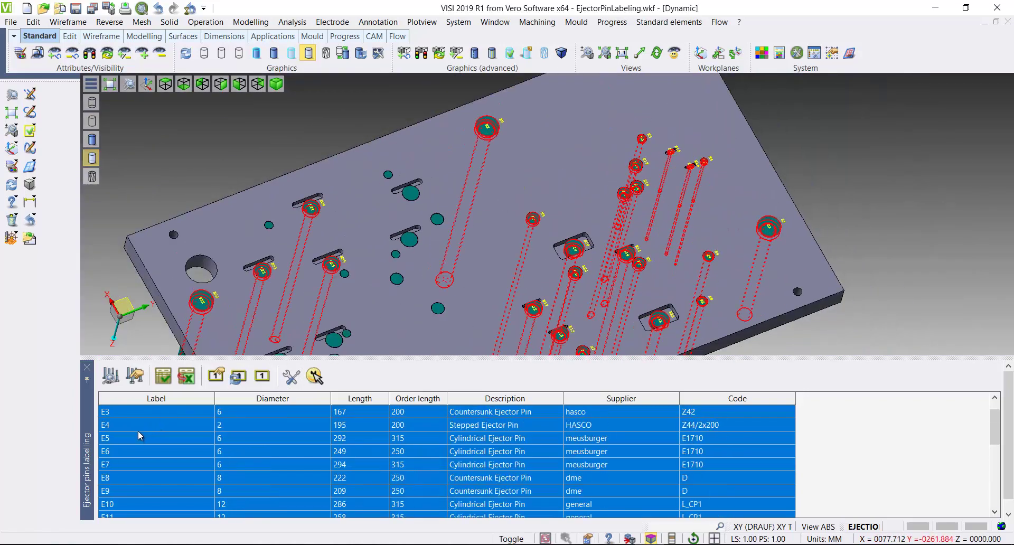
click(141, 415)
scroll(143, 422, down, 3)
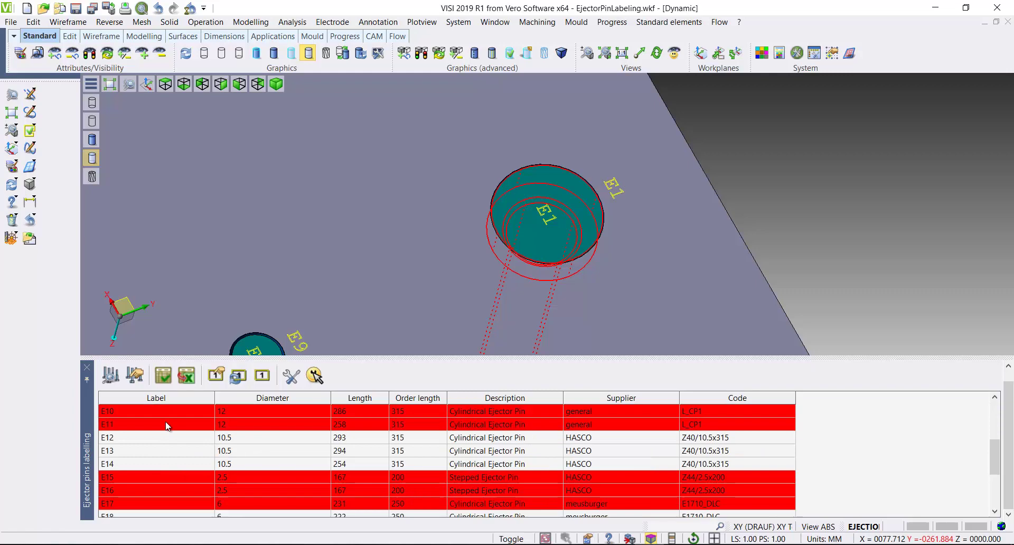
click(164, 410)
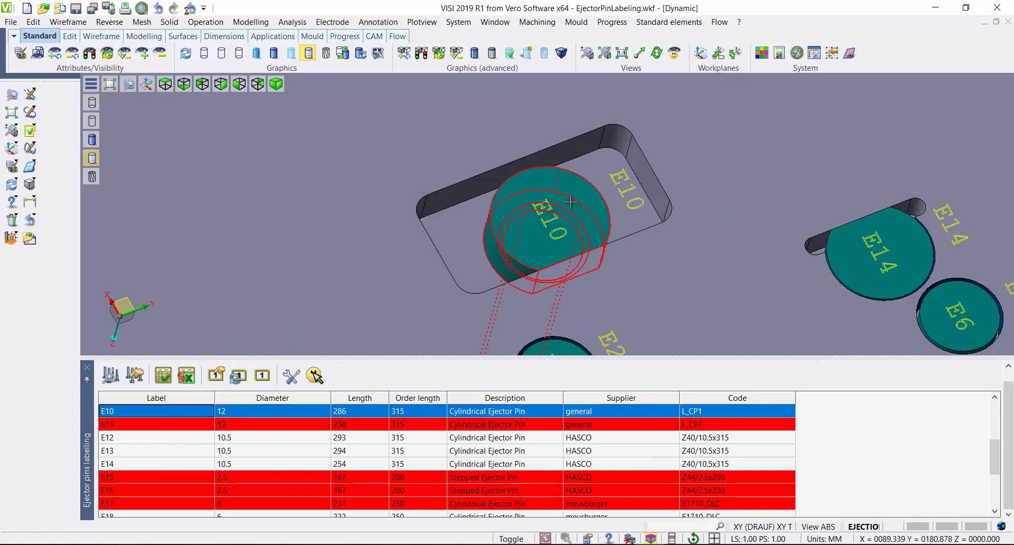
click(221, 379)
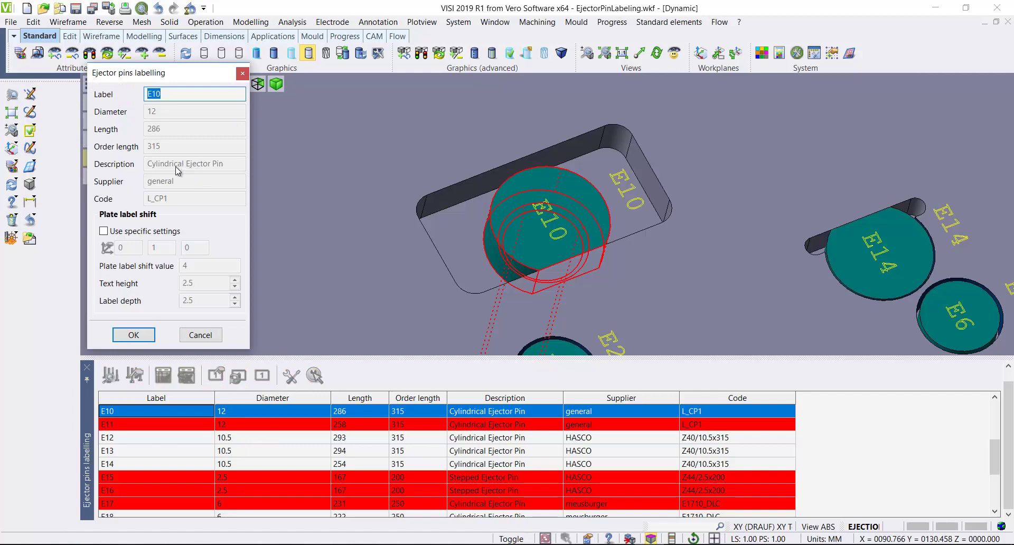
click(104, 231)
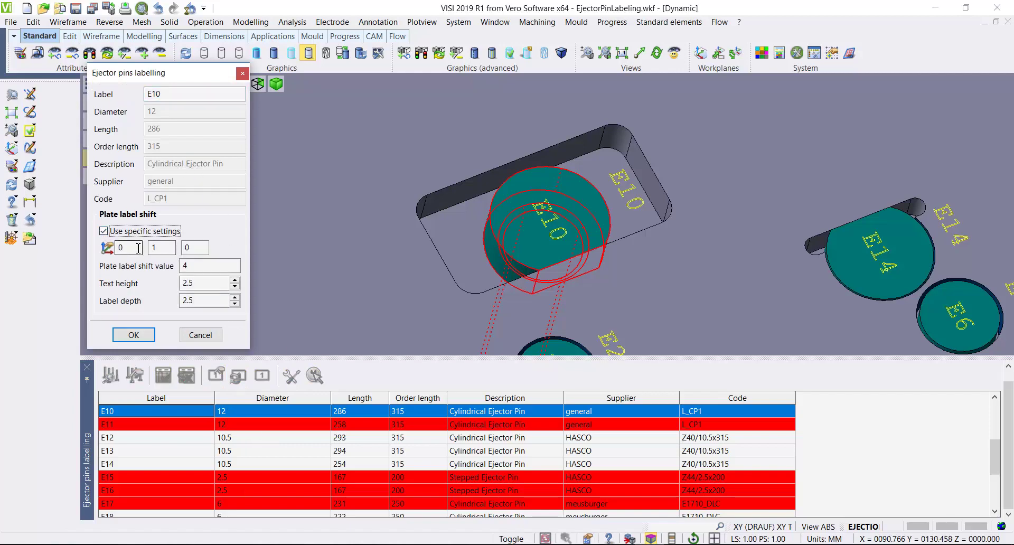
click(138, 247)
double_click(152, 248)
text(0)
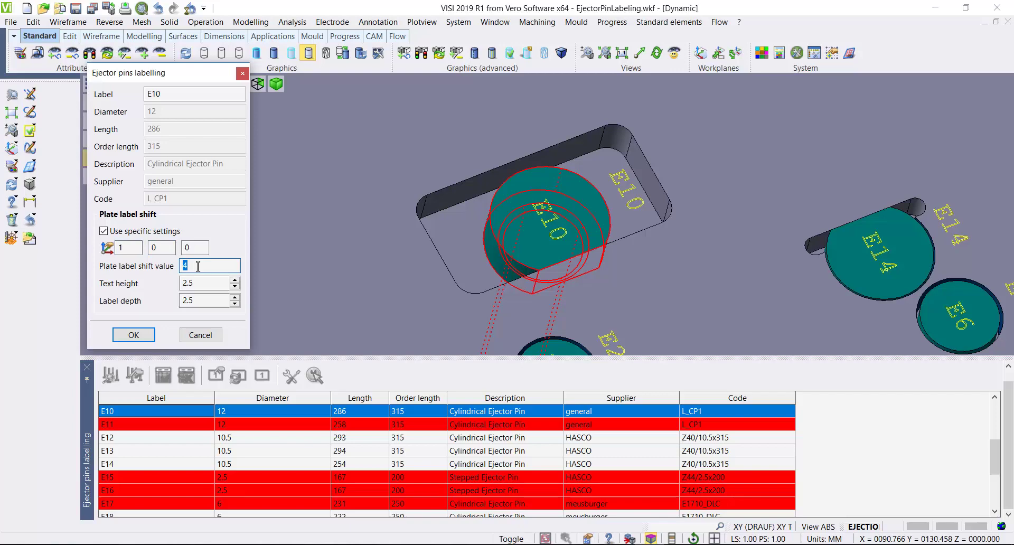
click(134, 335)
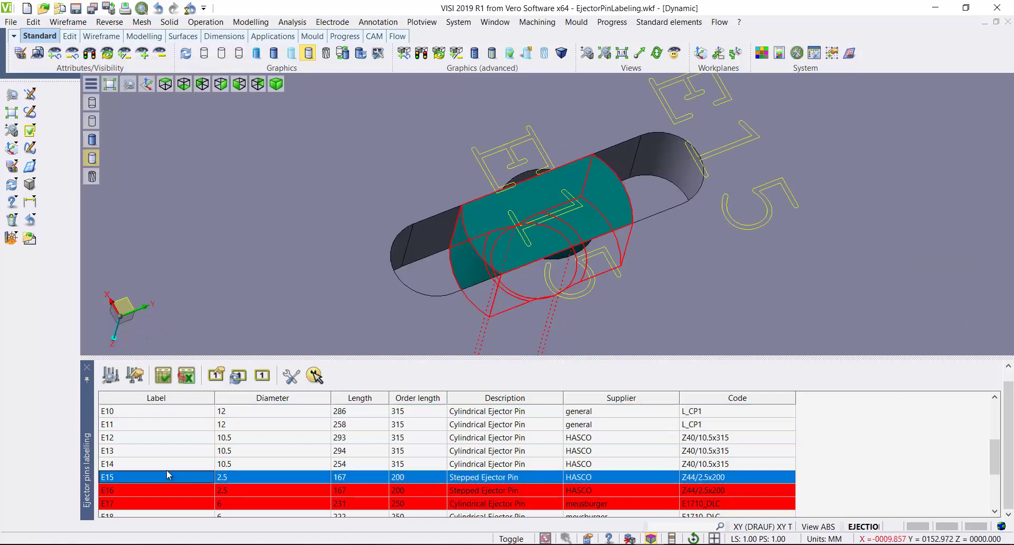
Step: Give the E15 plate label specific shift settings with direction 1, 0, 0, shift value 4 and text height 1
click(216, 375)
click(104, 231)
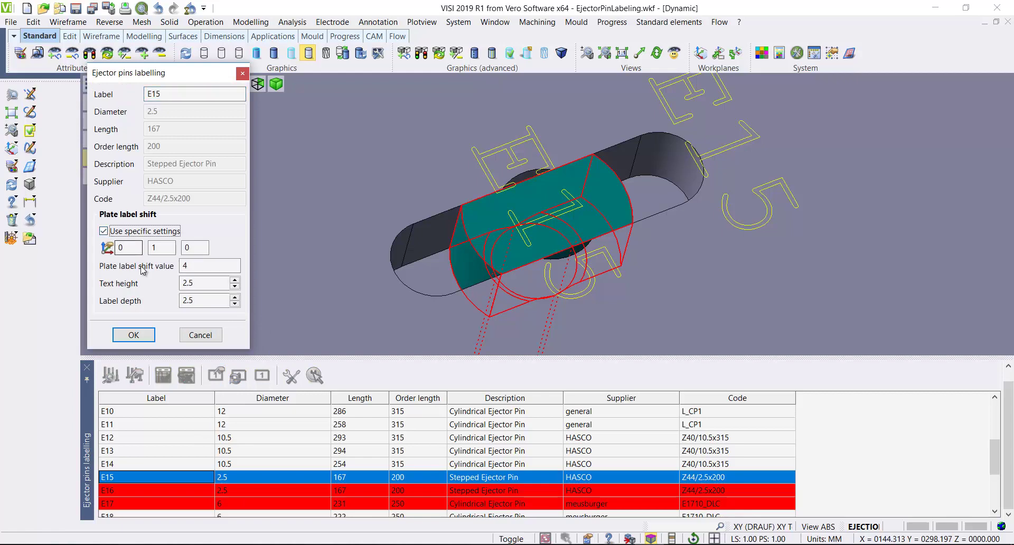
double_click(128, 249)
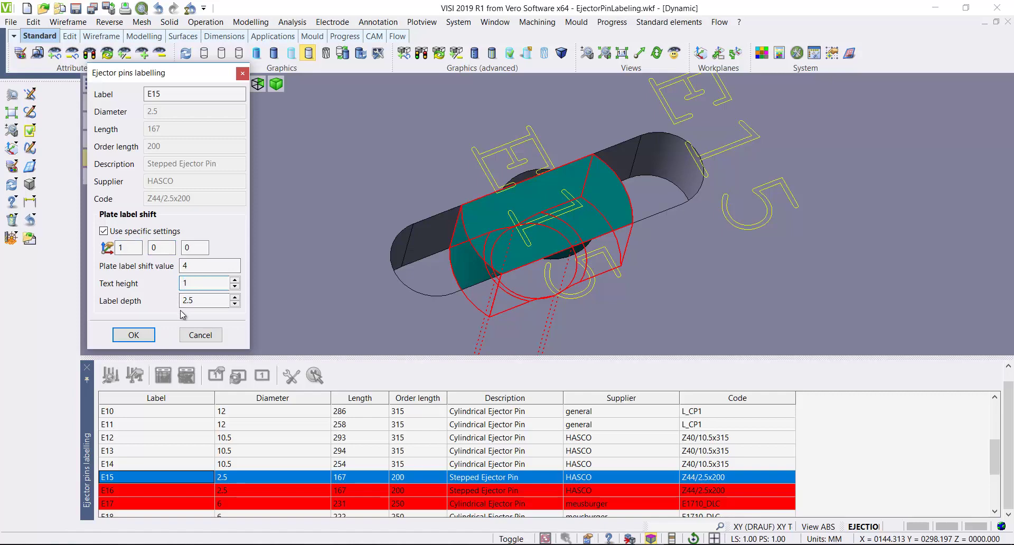
click(134, 335)
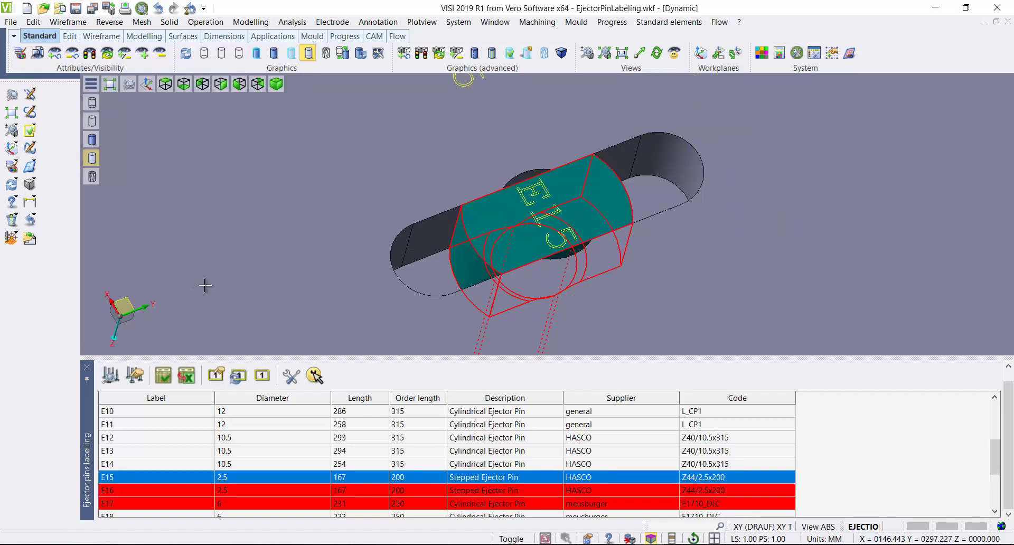
Step: Use specific settings for the E17 plate label and shift it to the side of its pin facing away from E18
scroll(206, 290, down, 2)
click(136, 503)
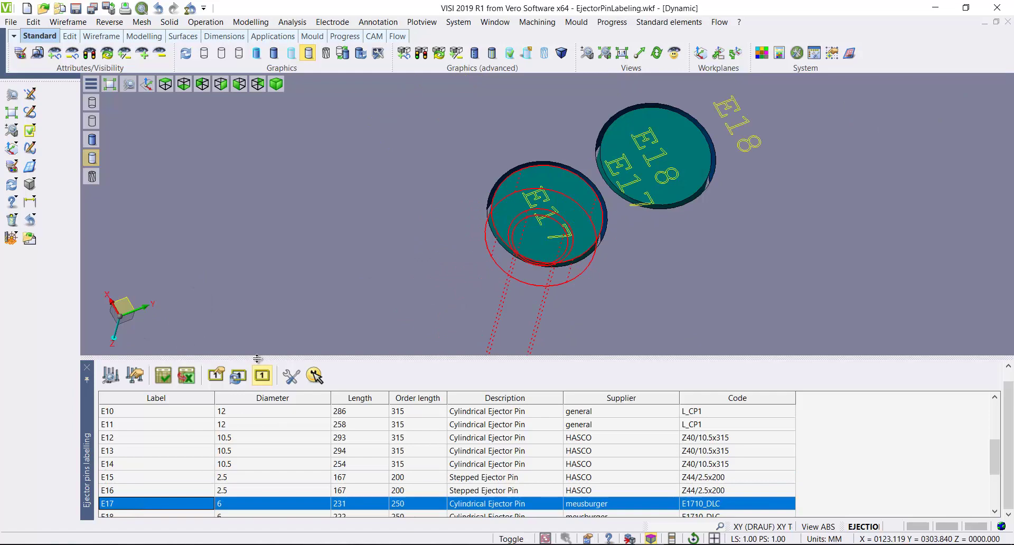
click(215, 374)
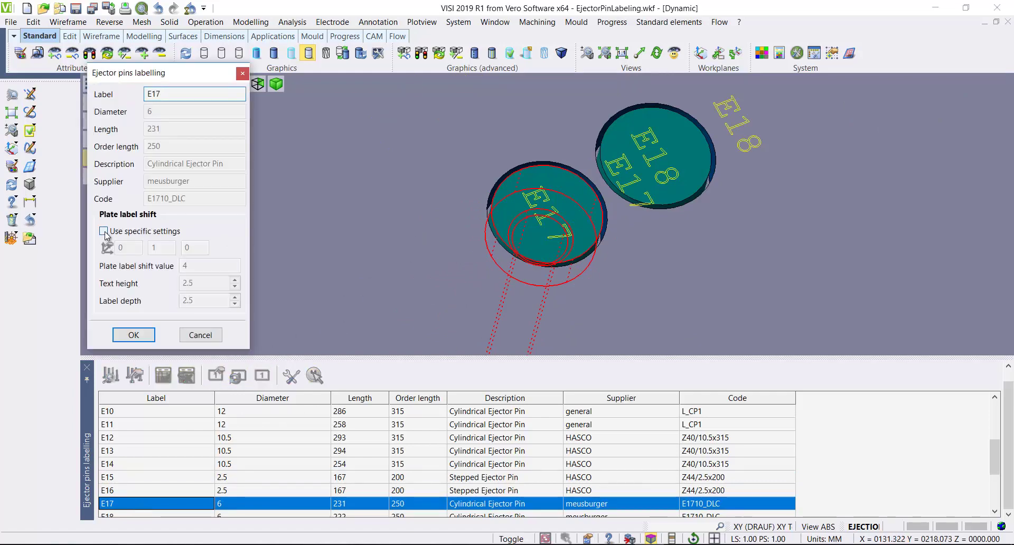
click(103, 231)
click(144, 339)
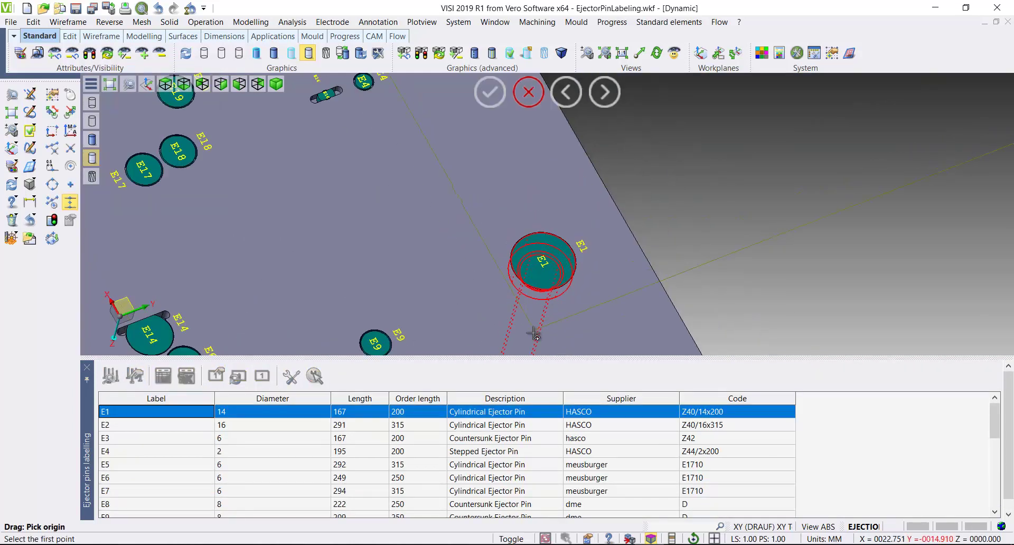
Step: Place the ejector pin table in the empty space beside the plate and close ejector pins labelling
click(736, 346)
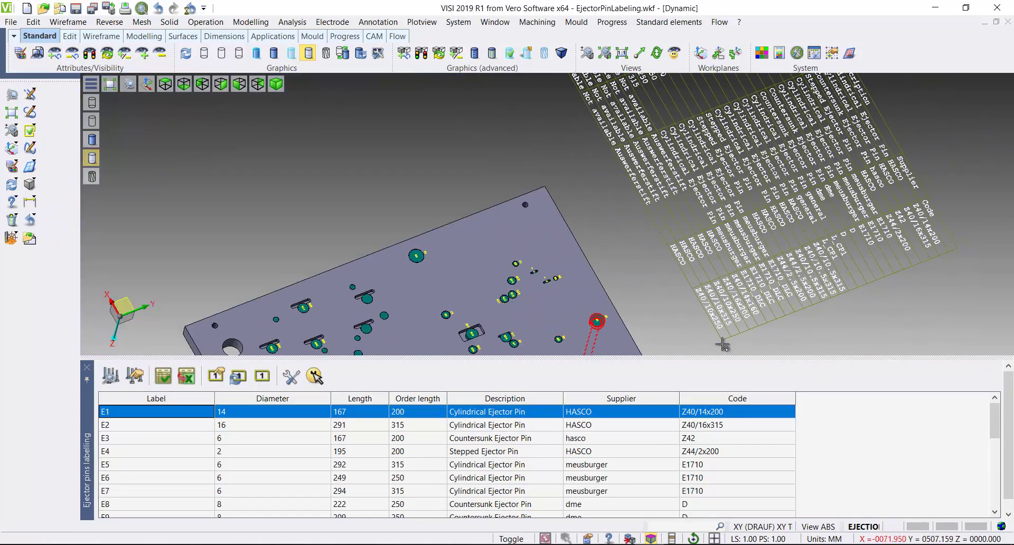
scroll(556, 230, down, 4)
scroll(556, 230, down, 1)
scroll(610, 245, up, 2)
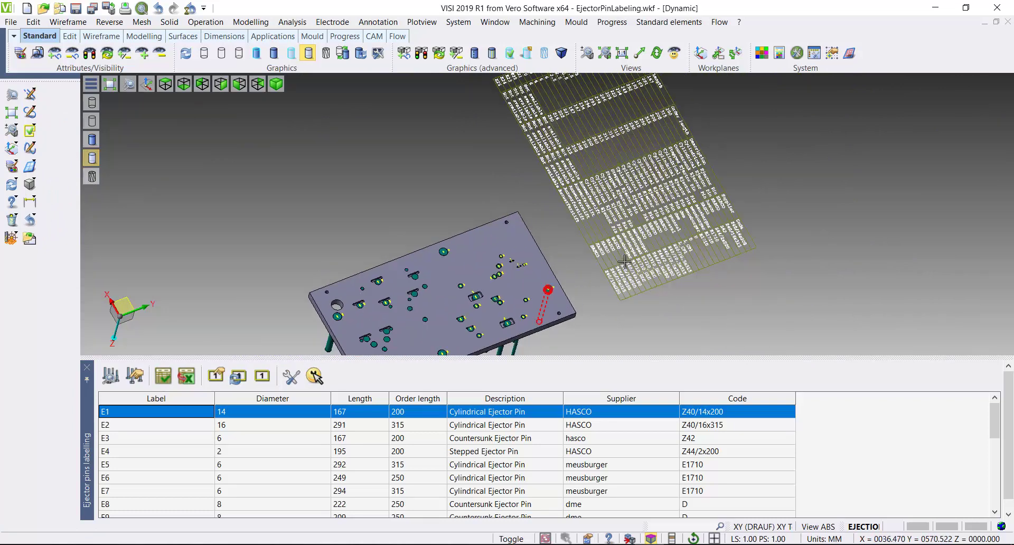
scroll(620, 263, down, 2)
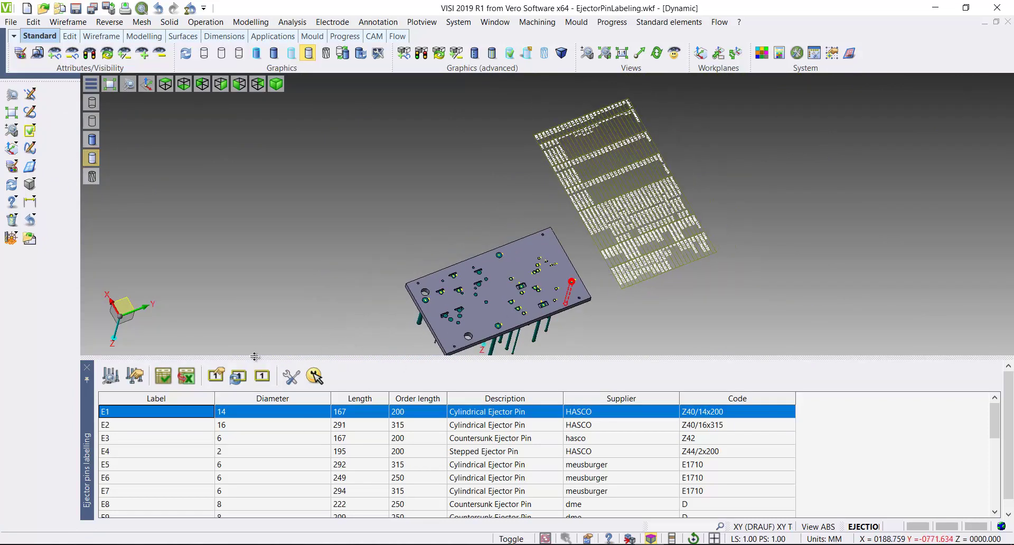
click(88, 367)
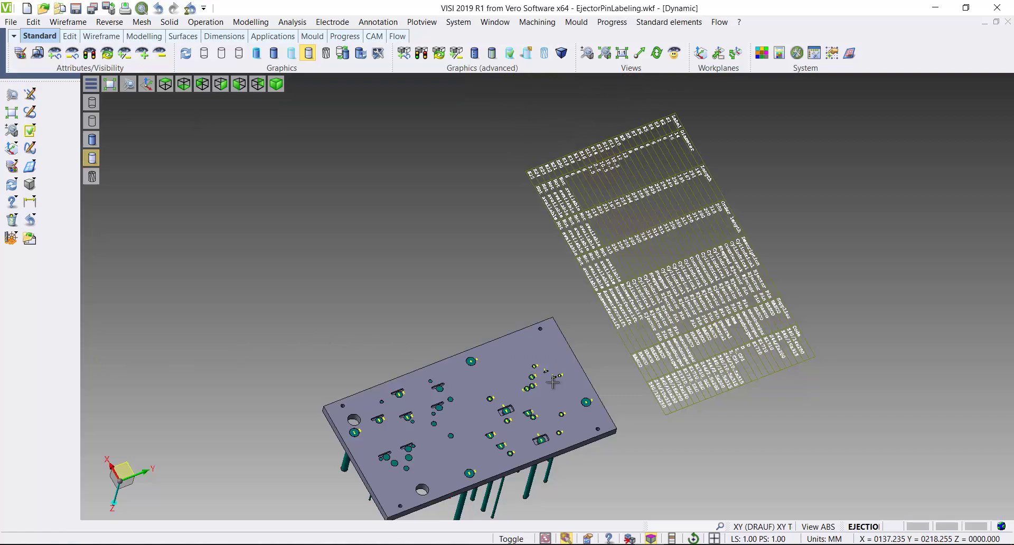
shift+middle_drag(668, 439, 642, 398)
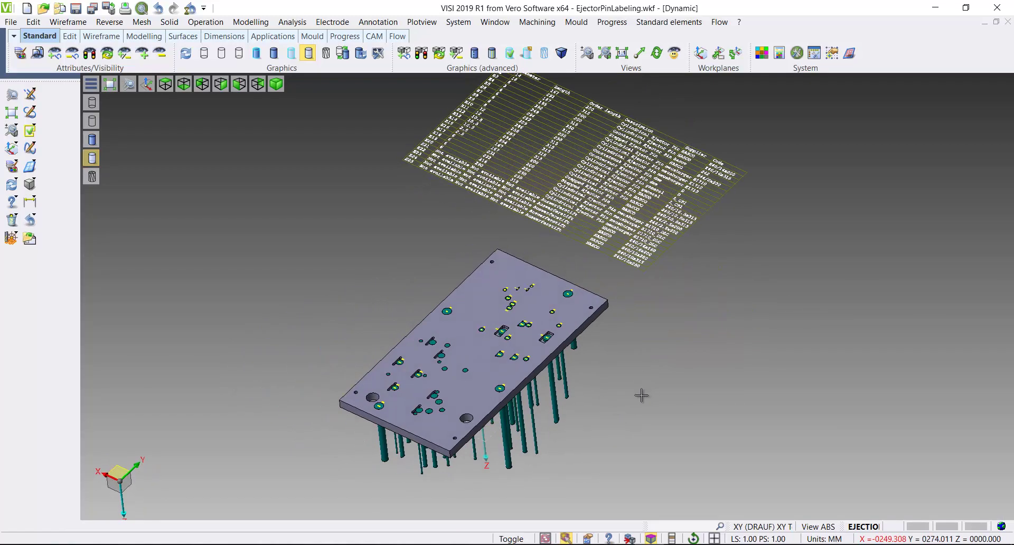
Step: Check the label property of several ejector pins in the Assembly Manager, picking some from the model, and close it
click(378, 22)
click(404, 525)
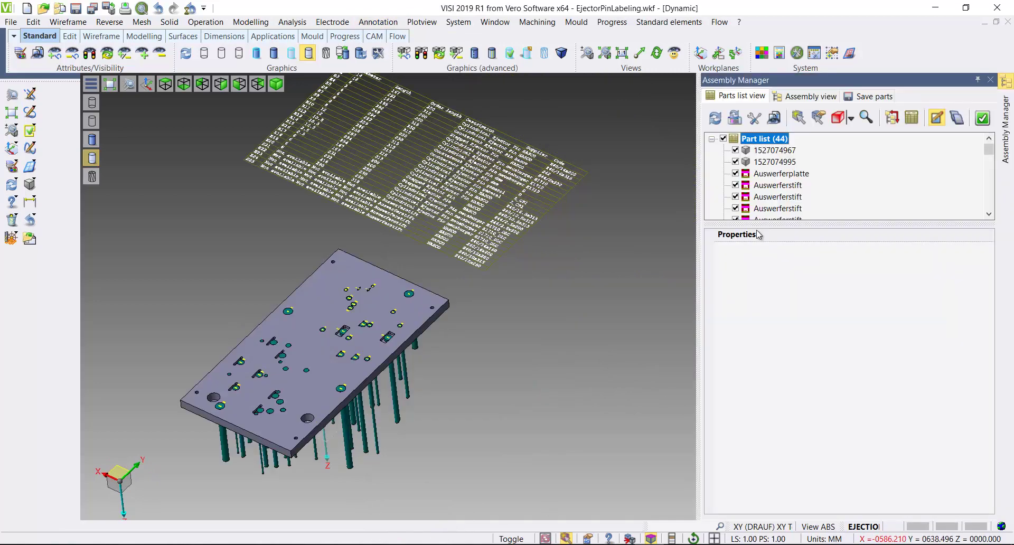
click(765, 176)
click(776, 186)
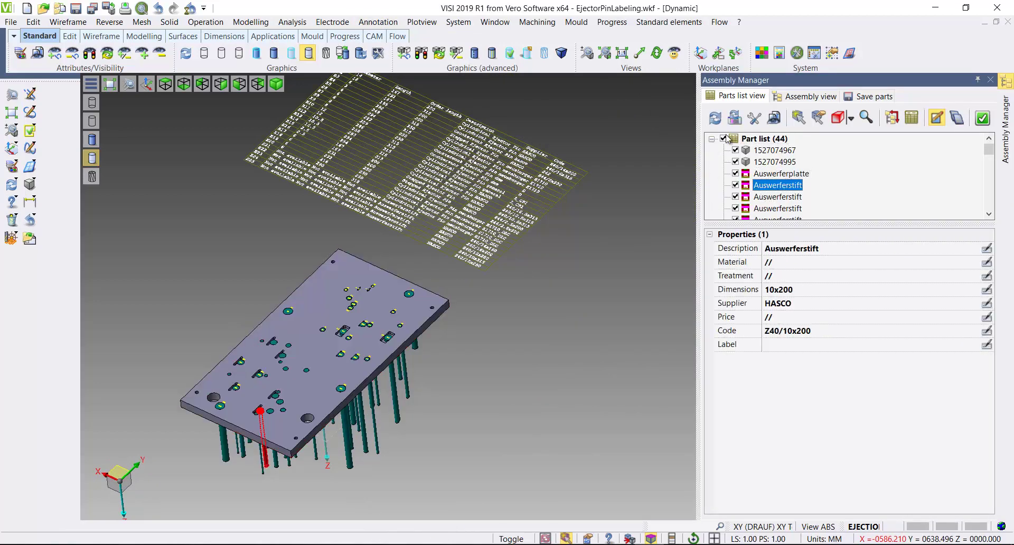
click(798, 117)
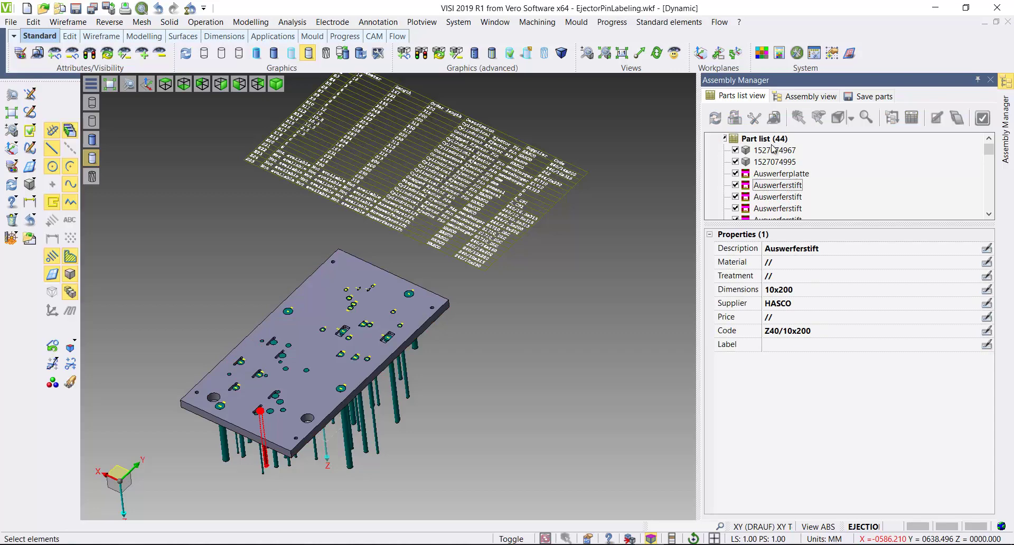
click(396, 401)
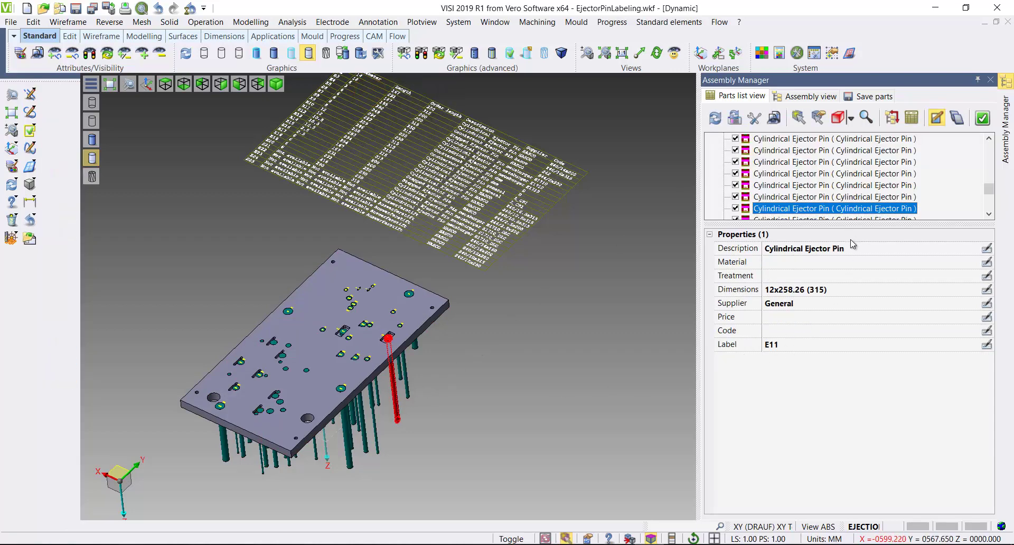
click(781, 197)
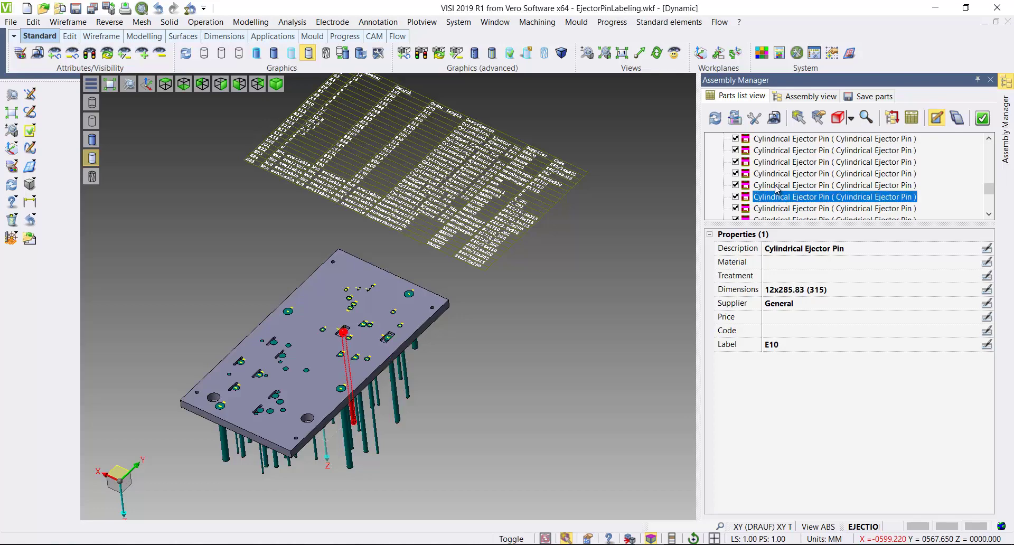
click(776, 186)
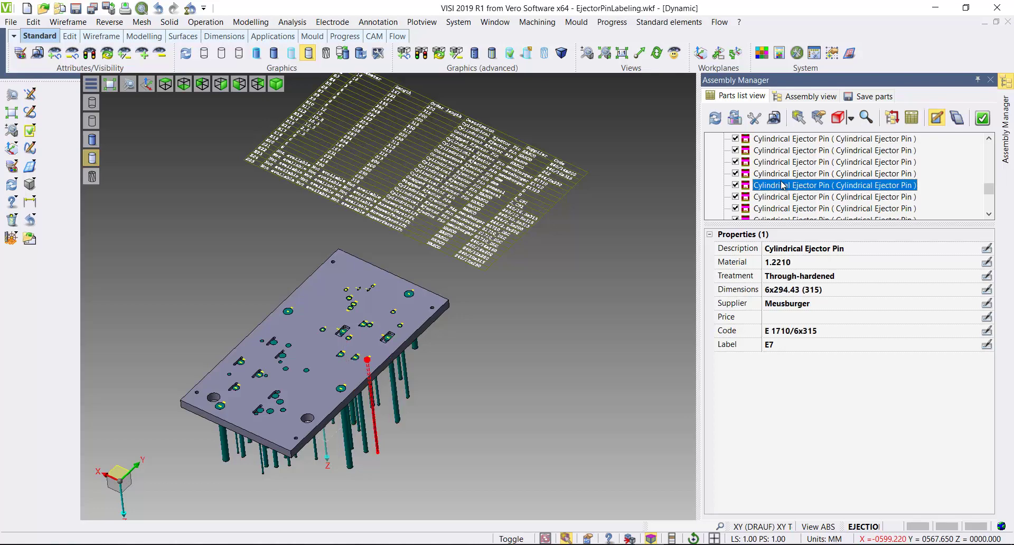
scroll(790, 204, down, 2)
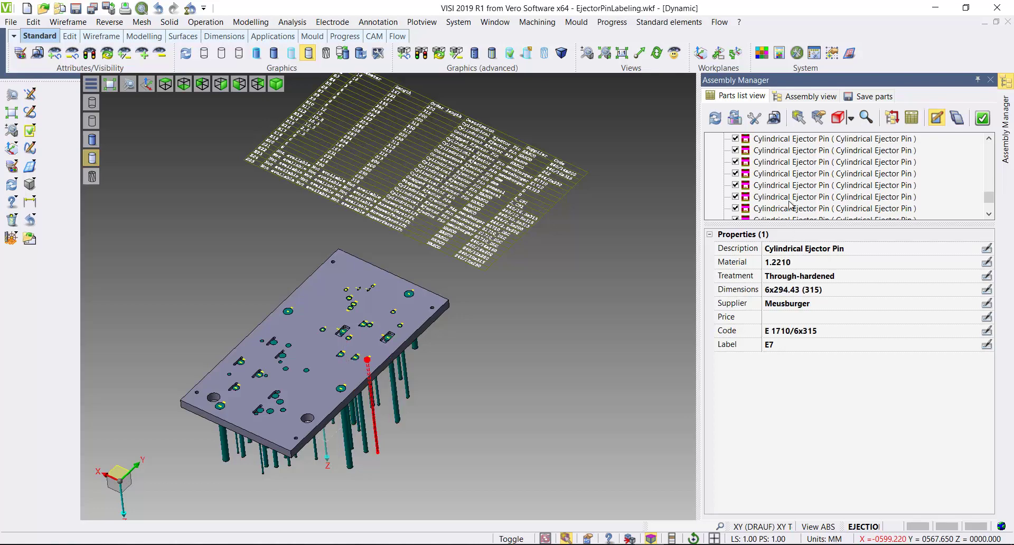
click(798, 118)
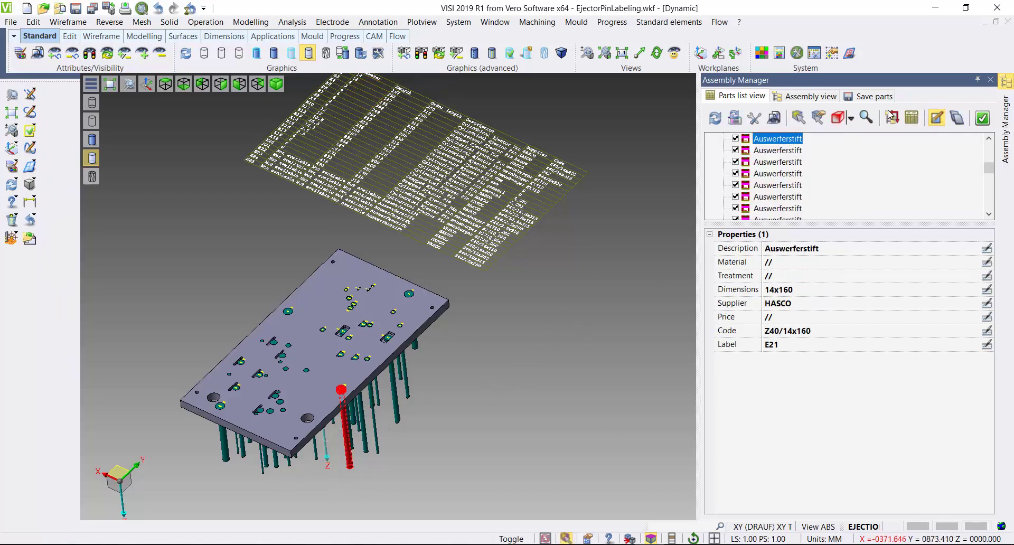
click(990, 80)
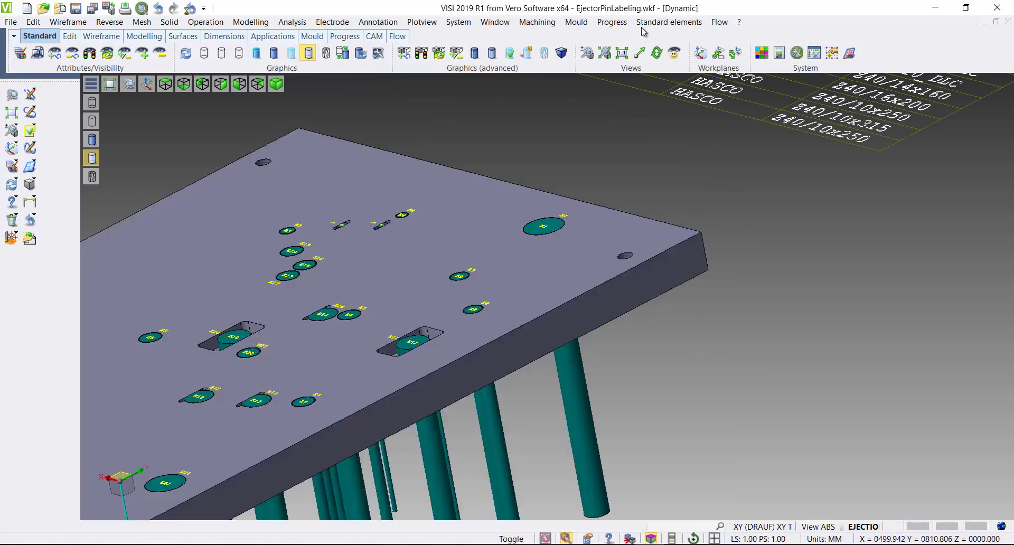
Step: Edit the 8x222.21 instance of the dme D countersunk ejector pin in the element list, setting its diameter to 10
click(641, 26)
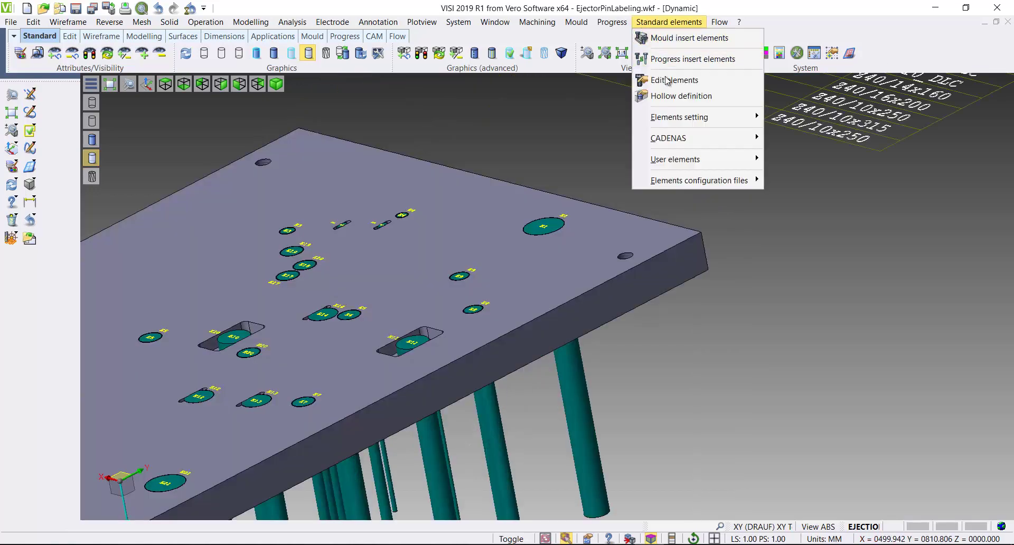
click(665, 79)
click(854, 230)
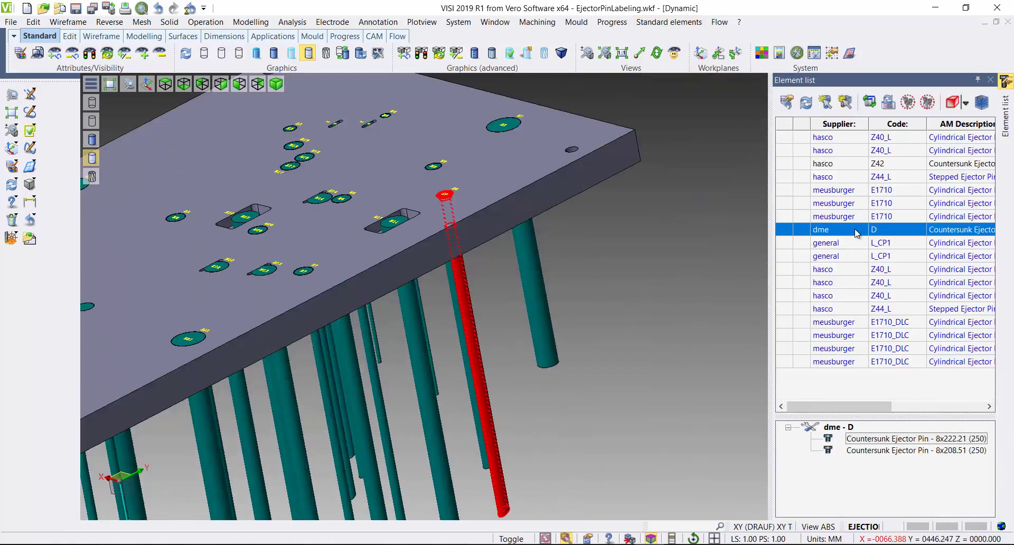
click(859, 442)
right_click(856, 445)
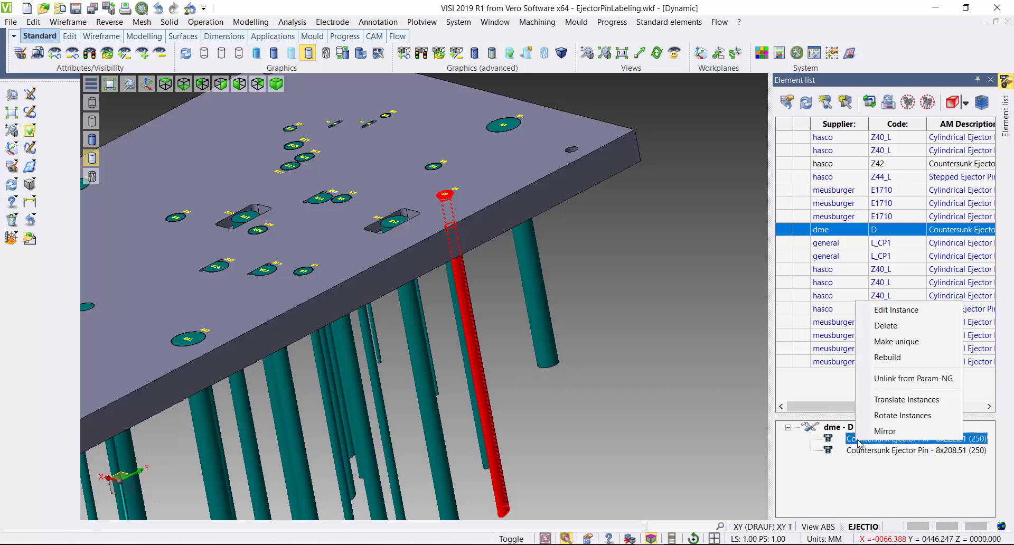
click(894, 311)
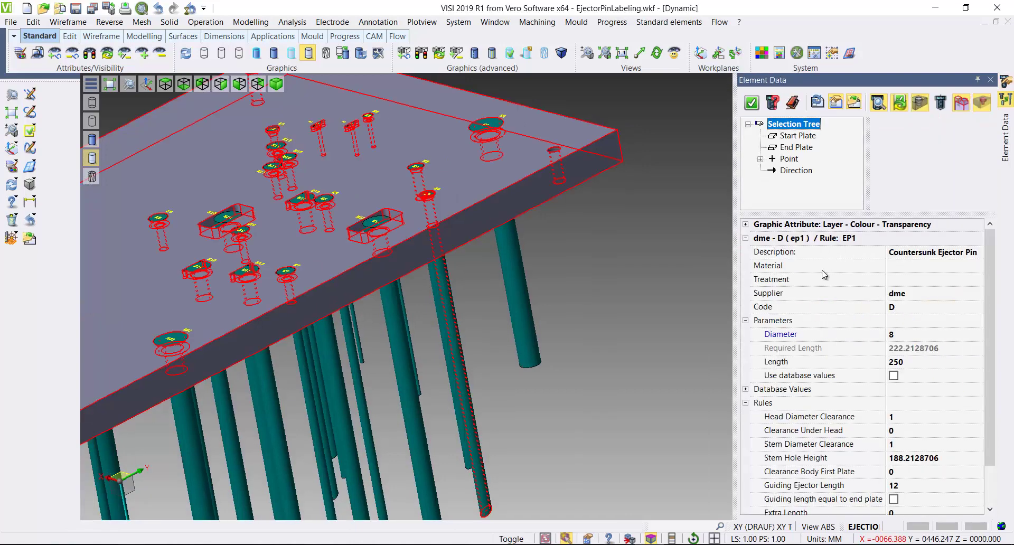
click(915, 334)
click(915, 334)
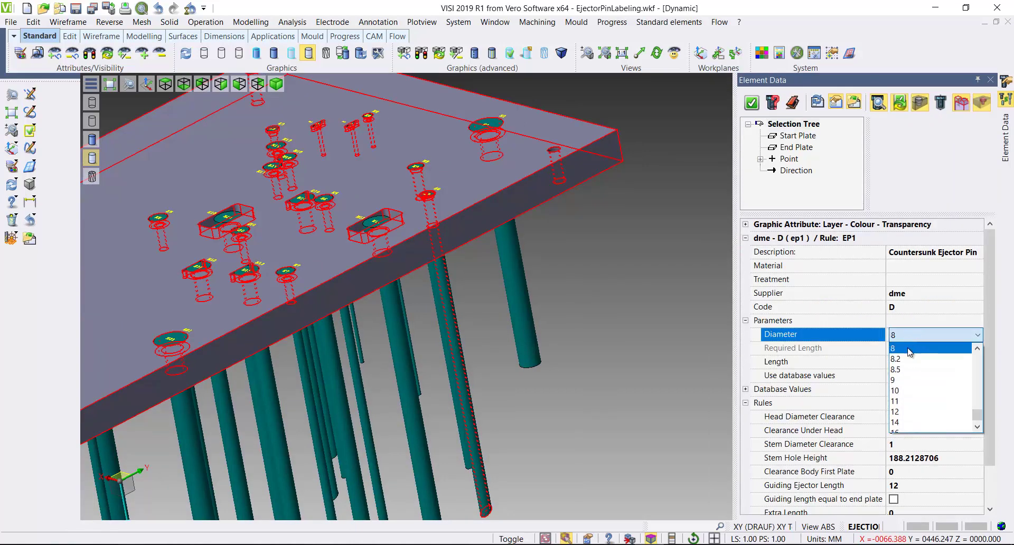
click(905, 391)
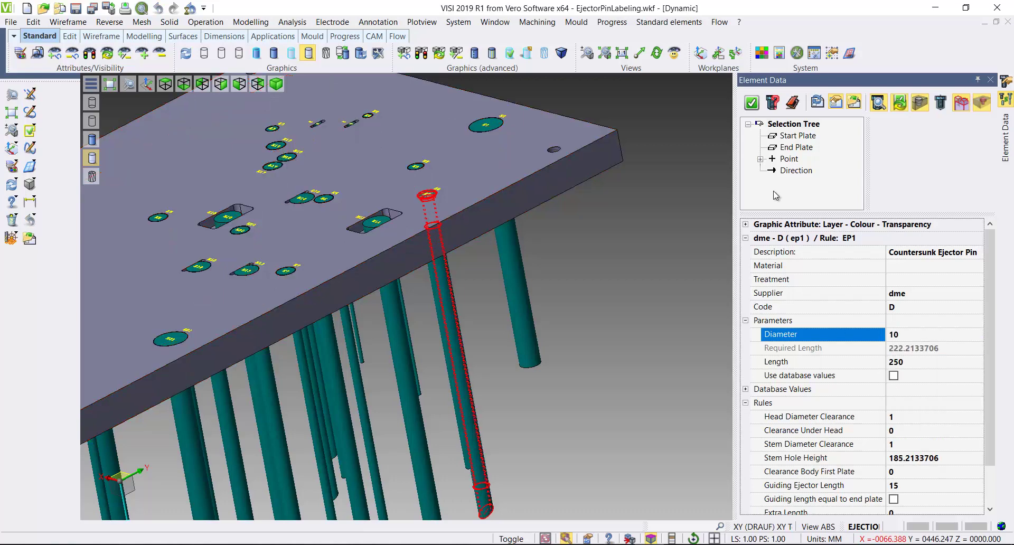
click(752, 103)
Step: Select the resized dme countersunk ejector pin in the element list and examine its label on the pin and plate
scroll(478, 205, up, 5)
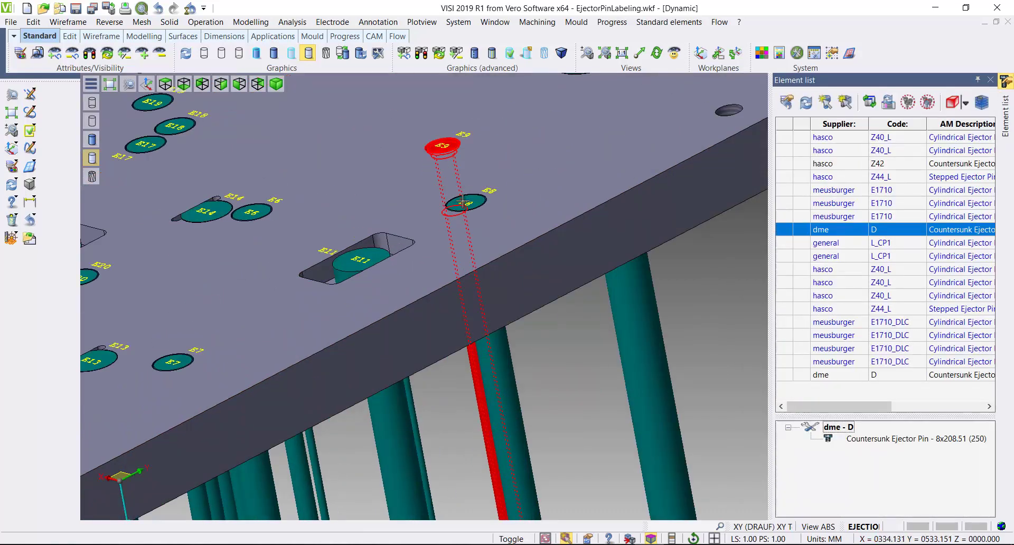
click(866, 375)
scroll(541, 266, down, 5)
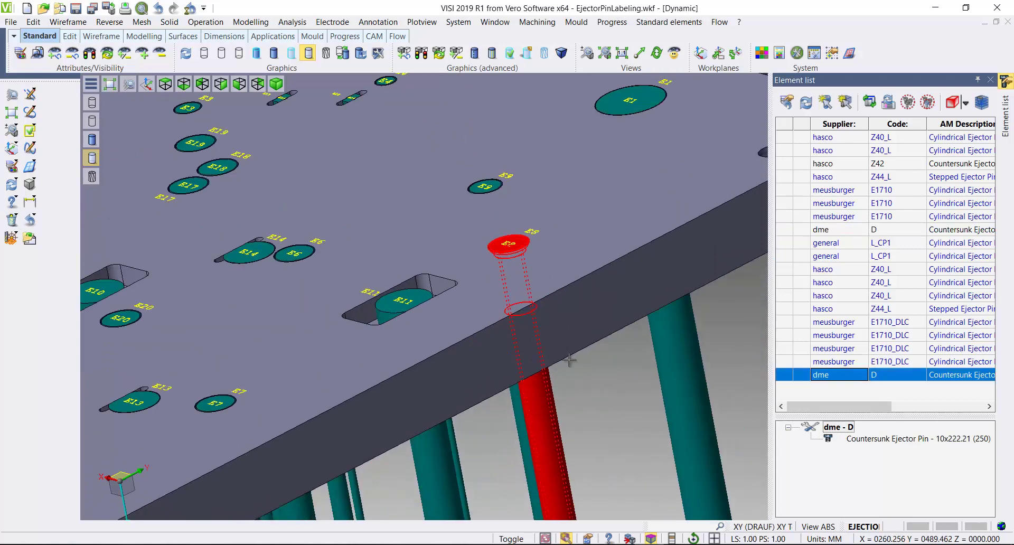
Step: Move the ejector pin labelled E7 by -6 along the X axis with Translation, then close the element list
scroll(584, 393, down, 3)
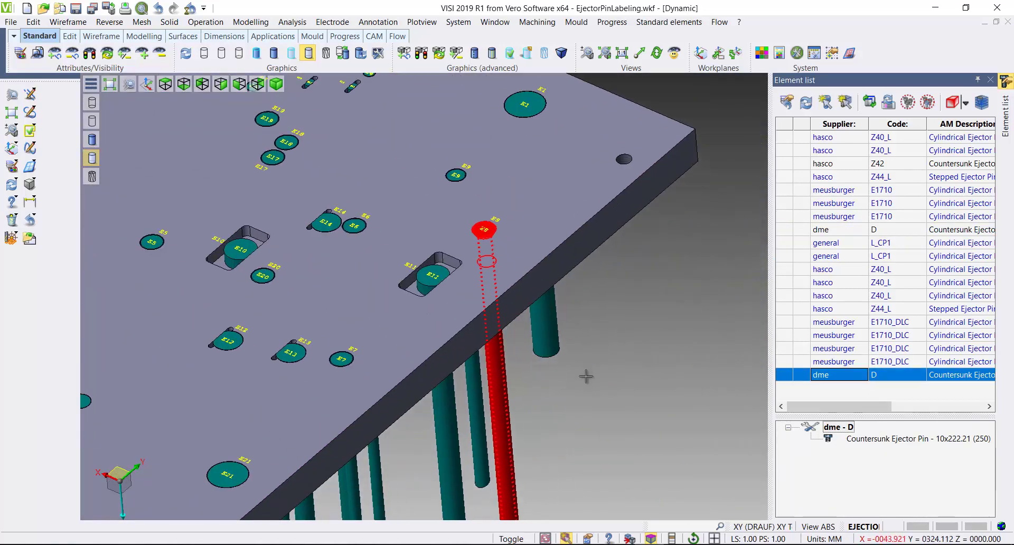
middle_drag(629, 386, 644, 259)
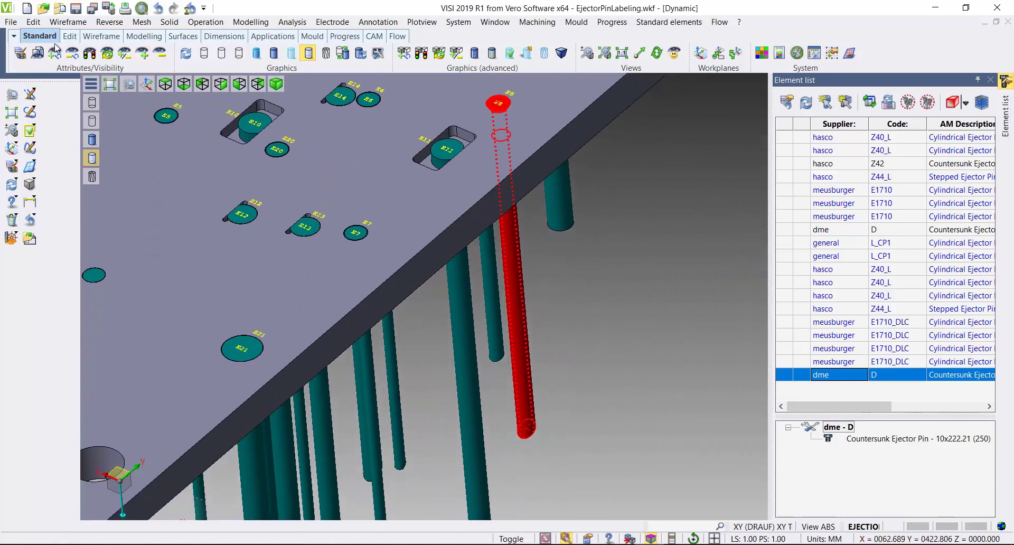
click(33, 22)
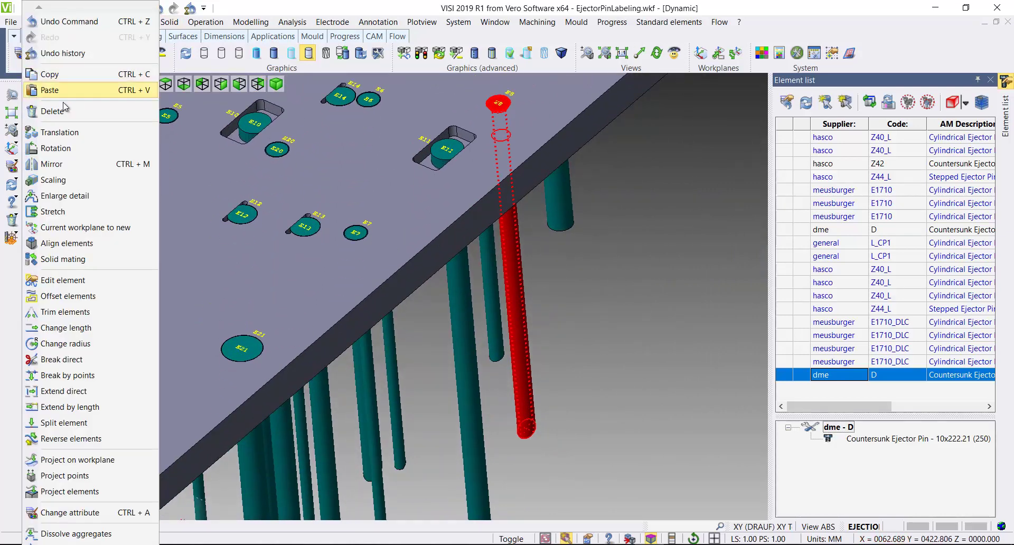
click(64, 132)
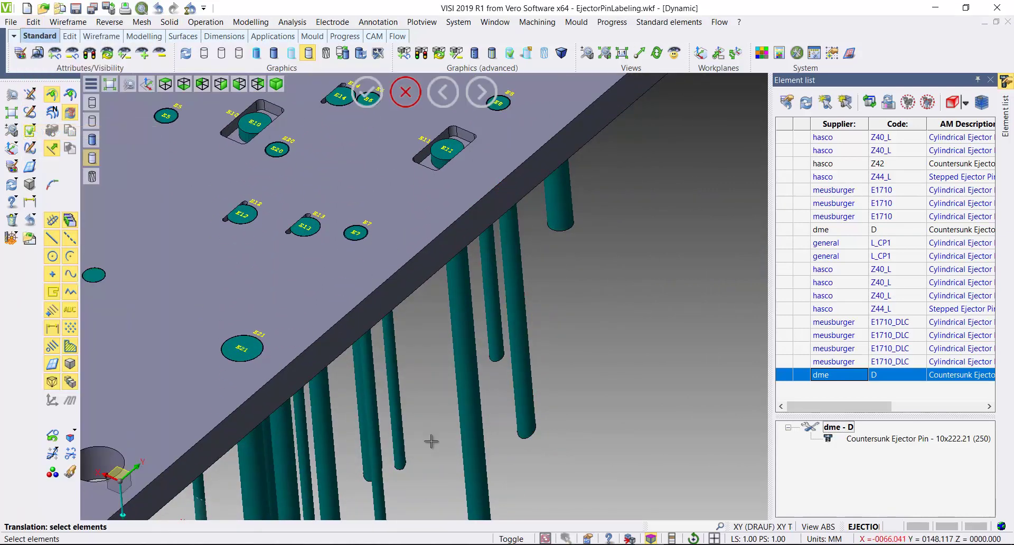
middle_drag(441, 432, 478, 365)
click(436, 409)
right_click(436, 409)
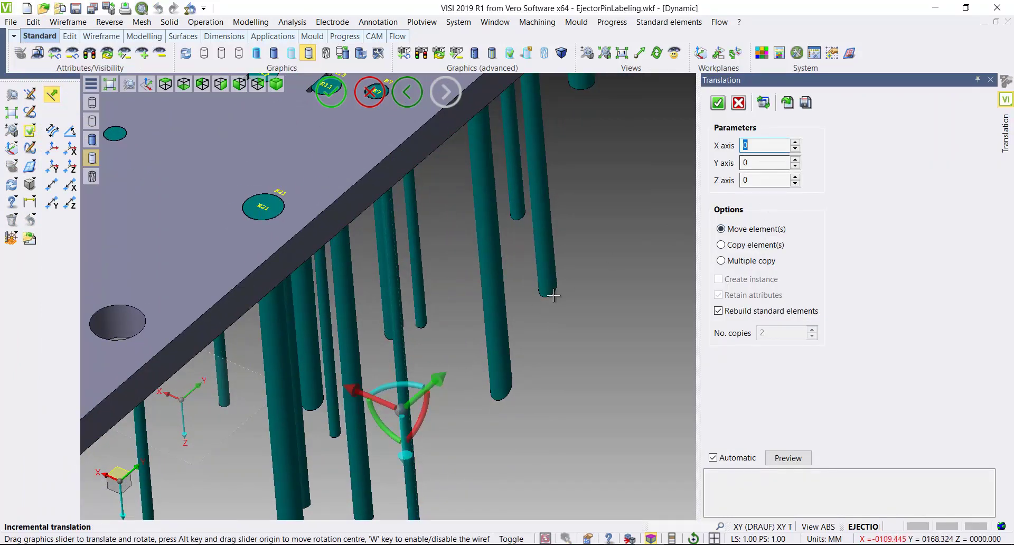
middle_drag(559, 296, 609, 421)
double_click(758, 146)
text(-3)
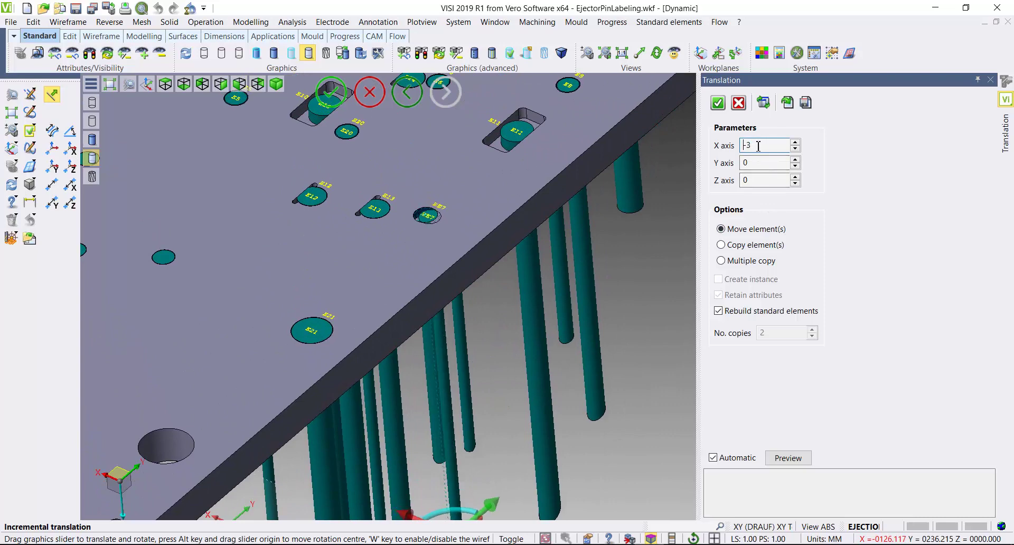
key(BackSpace)
text(5)
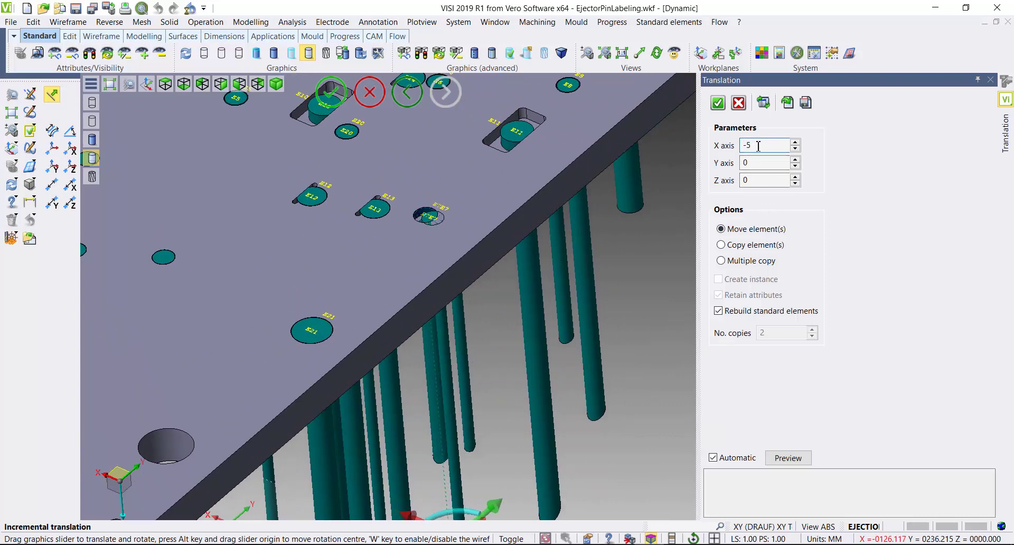
key(BackSpace)
text(6)
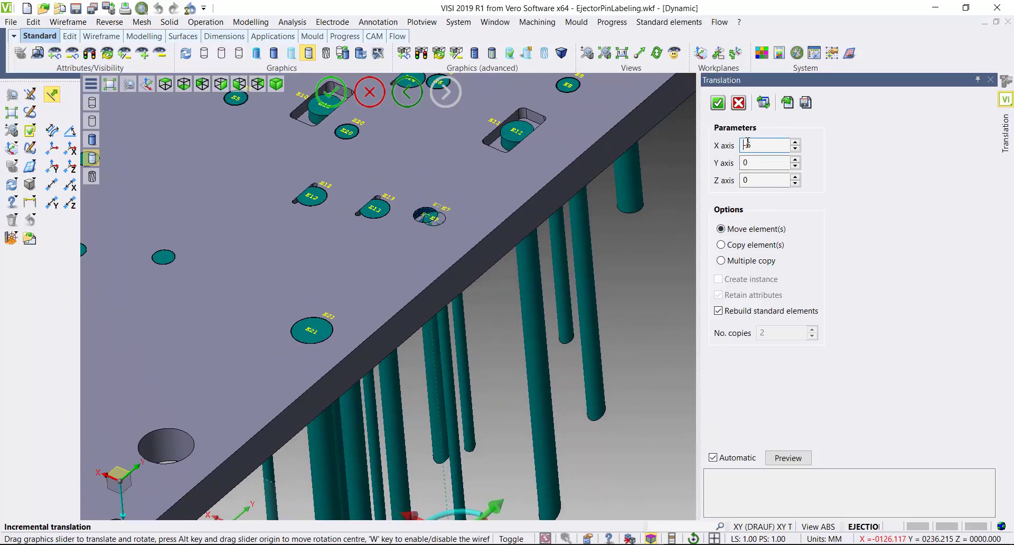
click(717, 103)
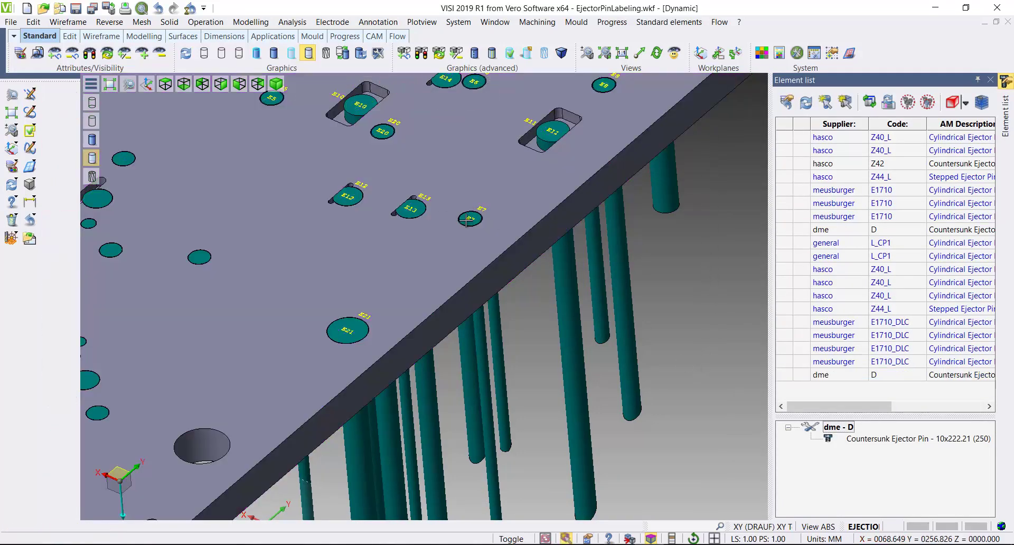
click(990, 80)
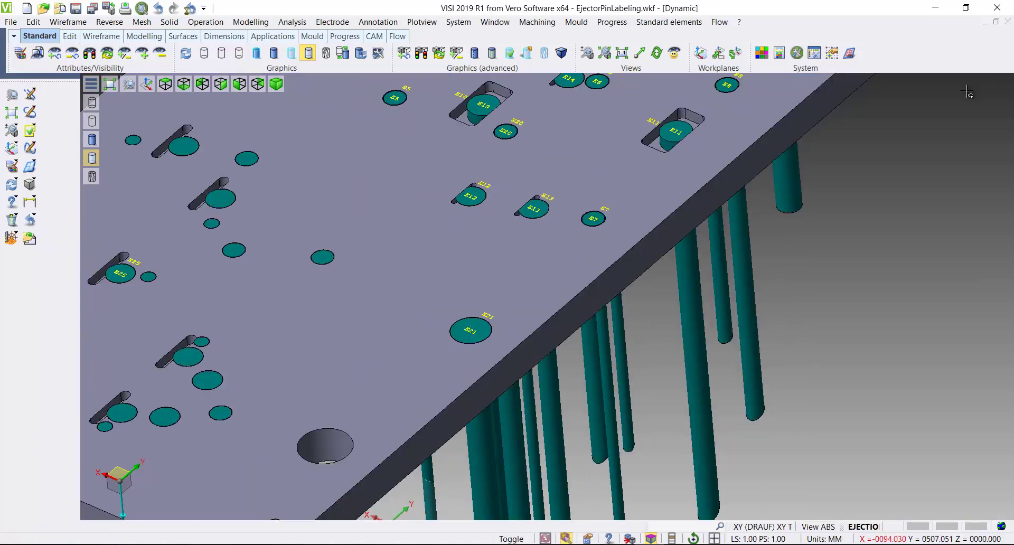
Step: Start ejector pins labelling and select the main group of ejector pins plus the individual pins E22, E23 and E21
scroll(795, 269, down, 4)
middle_drag(799, 285, 717, 325)
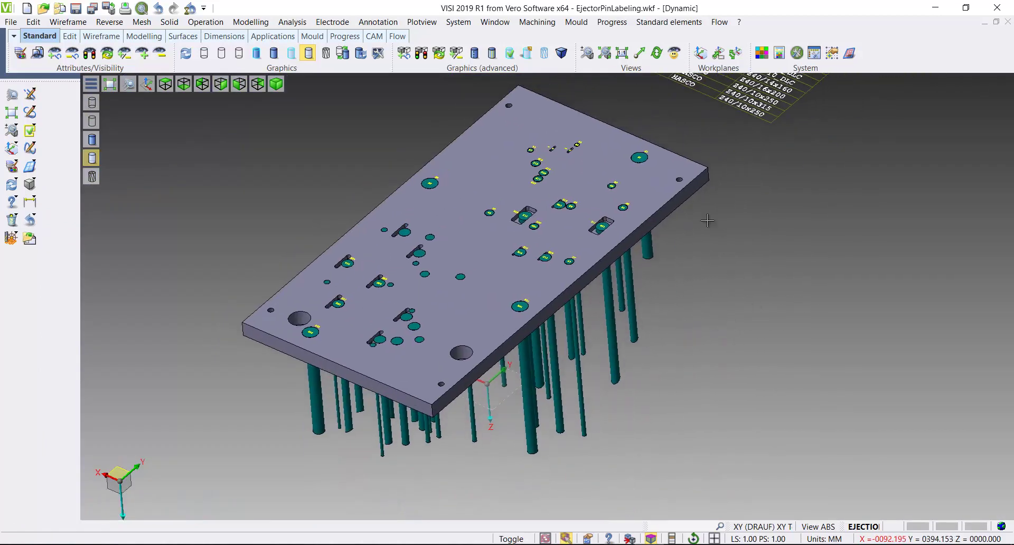
click(575, 22)
click(586, 236)
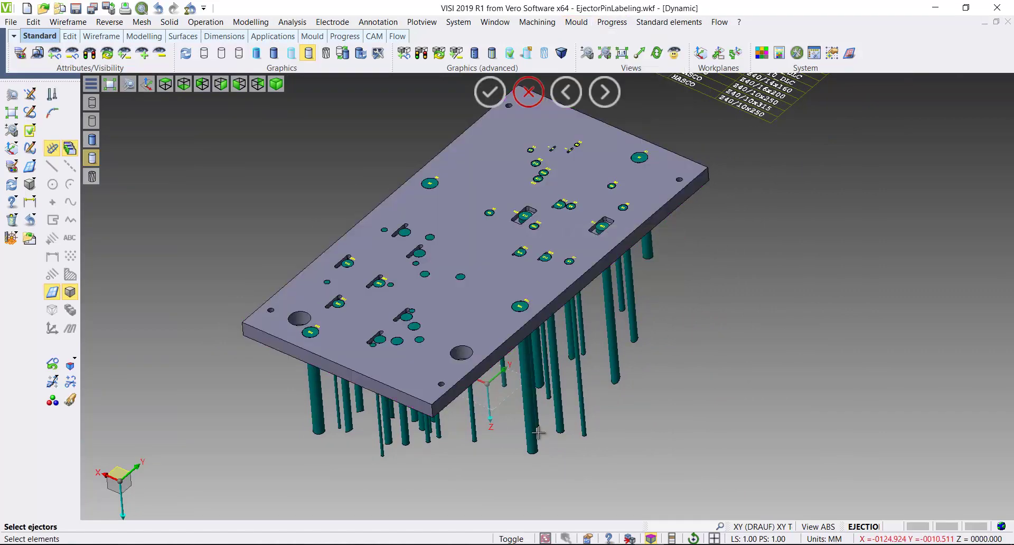
scroll(469, 454, down, 2)
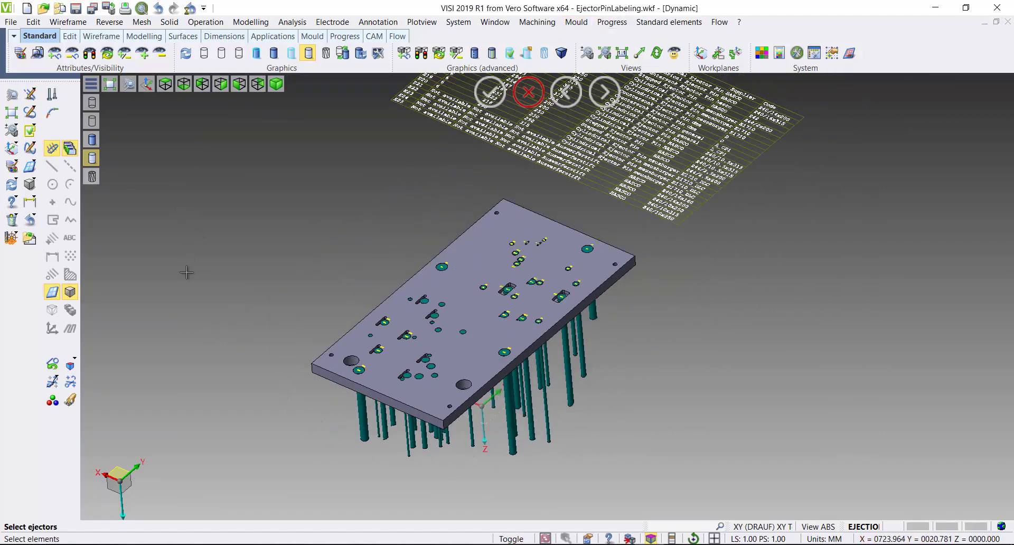
click(69, 401)
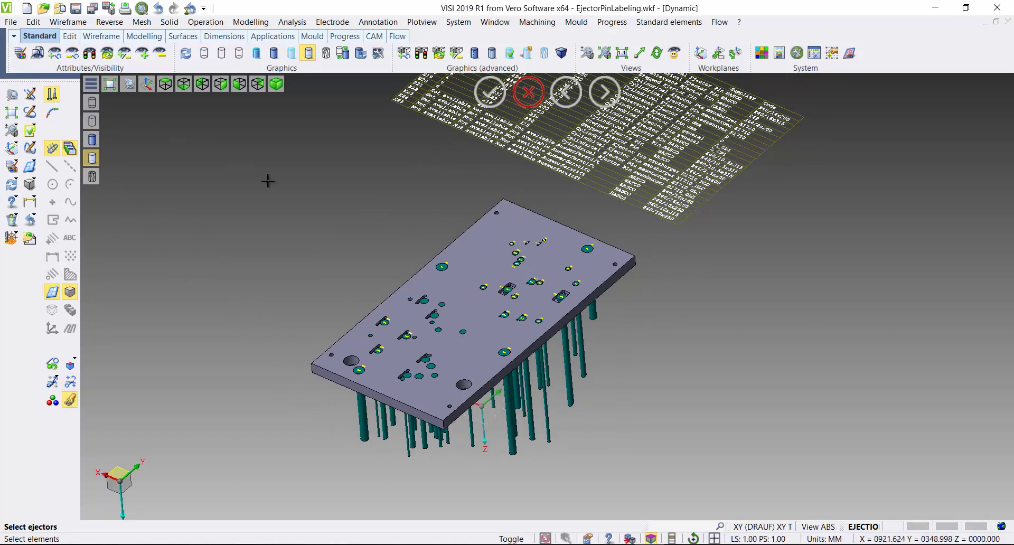
drag(215, 146, 740, 523)
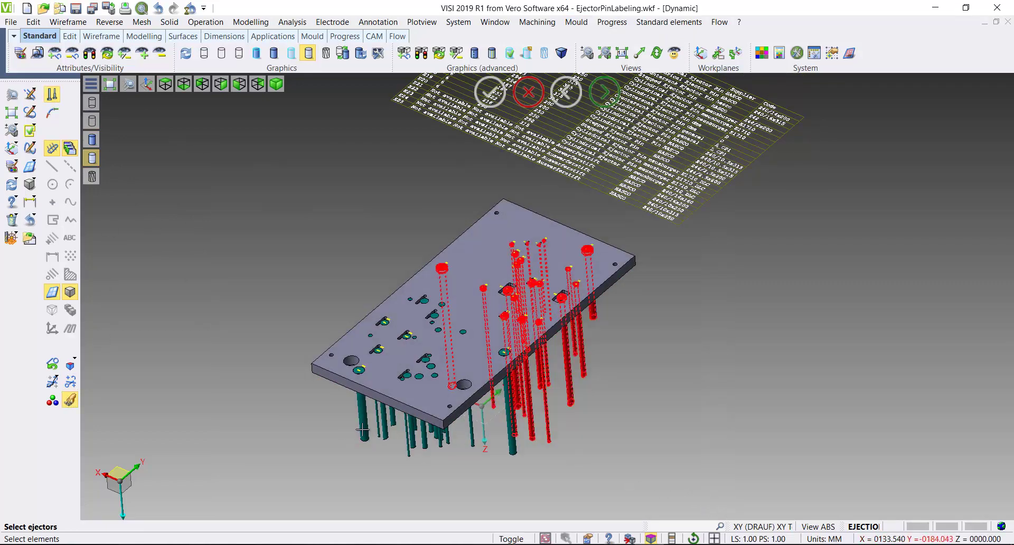
scroll(363, 432, up, 3)
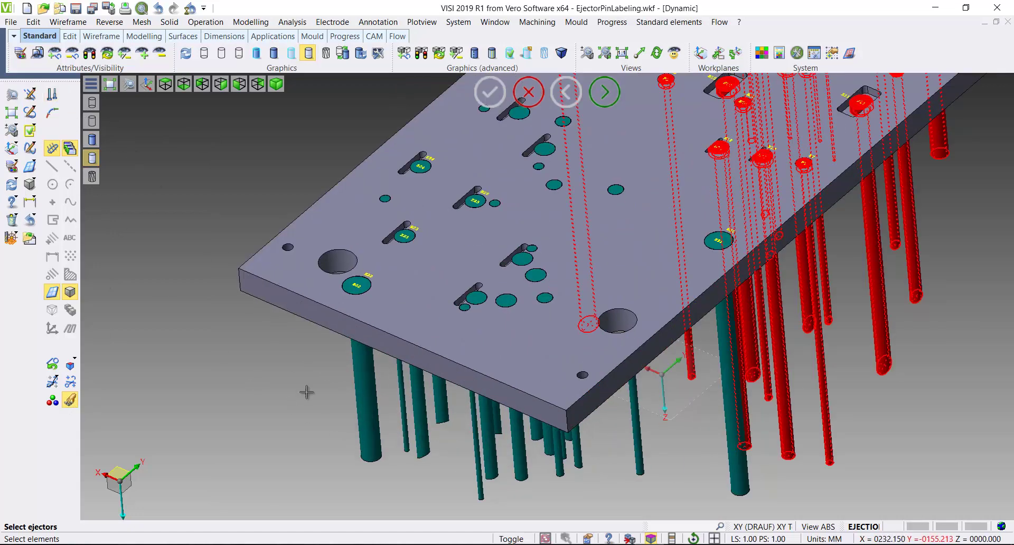
click(359, 417)
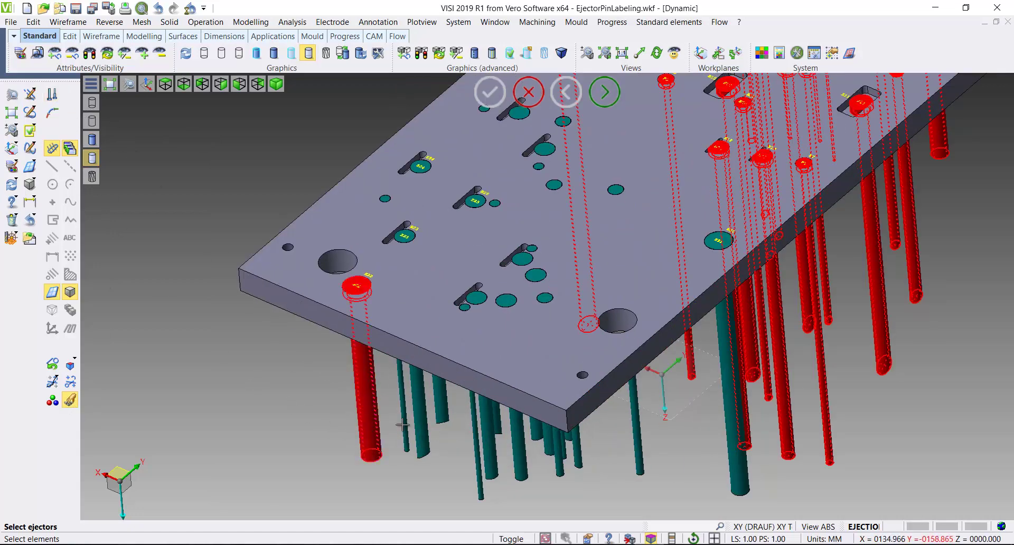
click(421, 422)
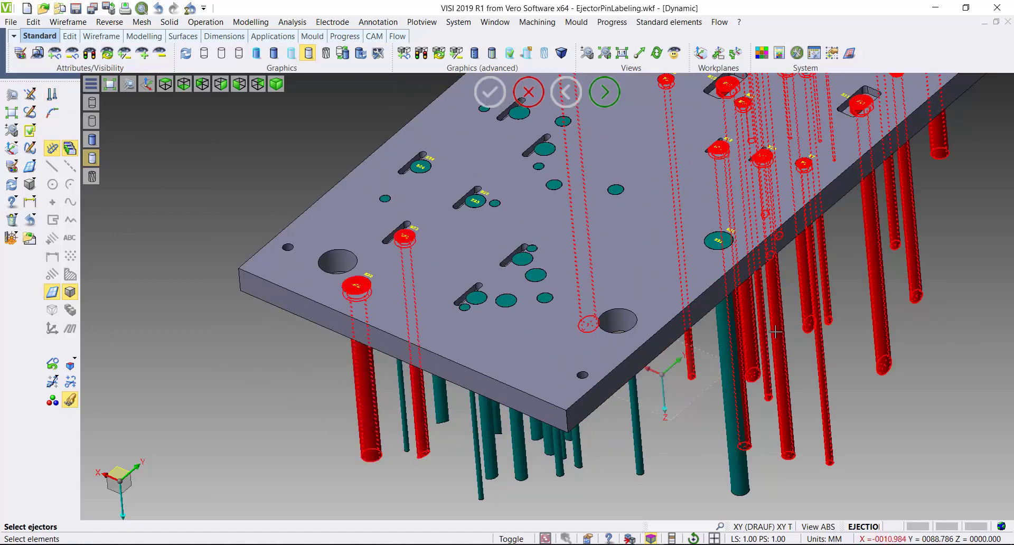
click(742, 475)
click(817, 455)
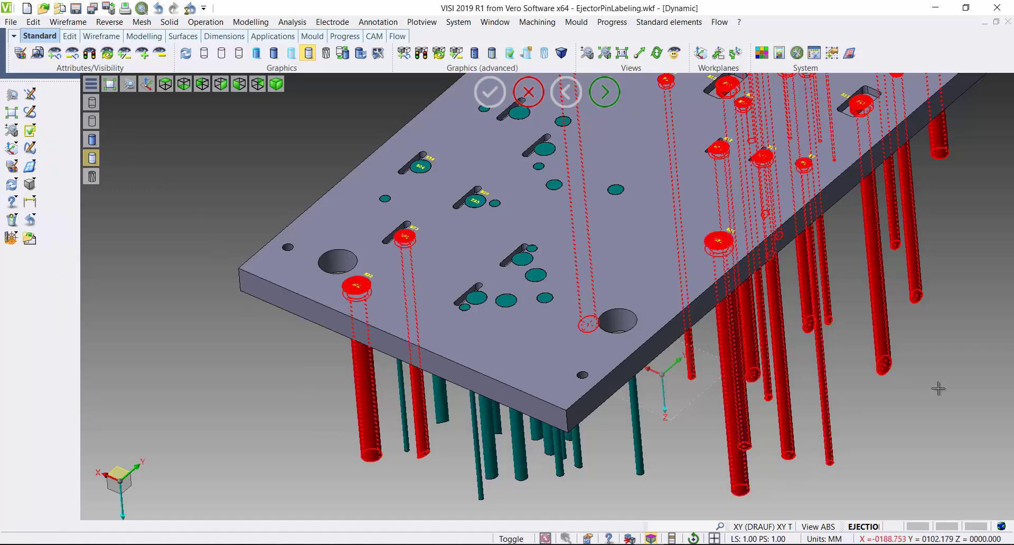
middle_click(934, 390)
Step: Specify the ejector top face and the start plate face for pins E22, E23 and E21
click(531, 123)
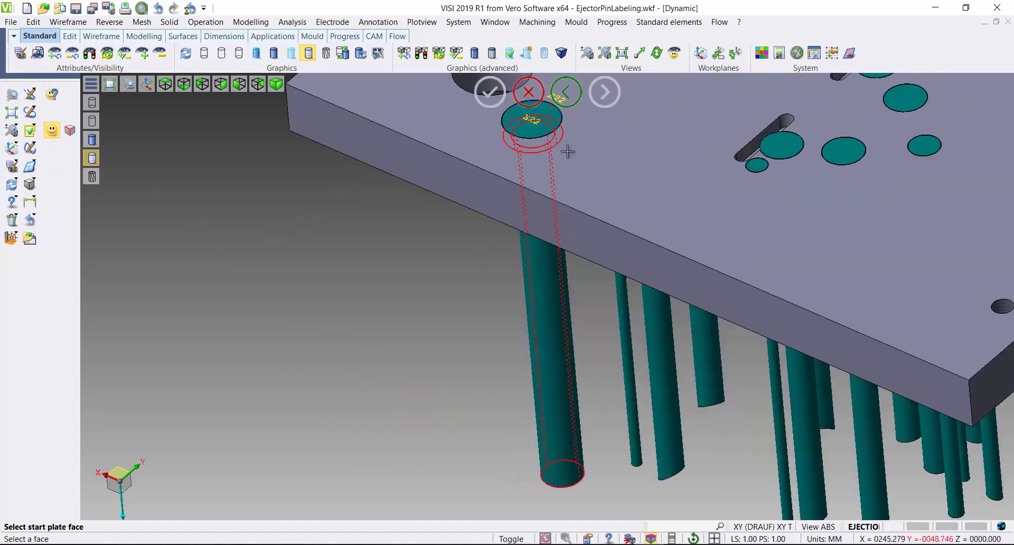
click(579, 162)
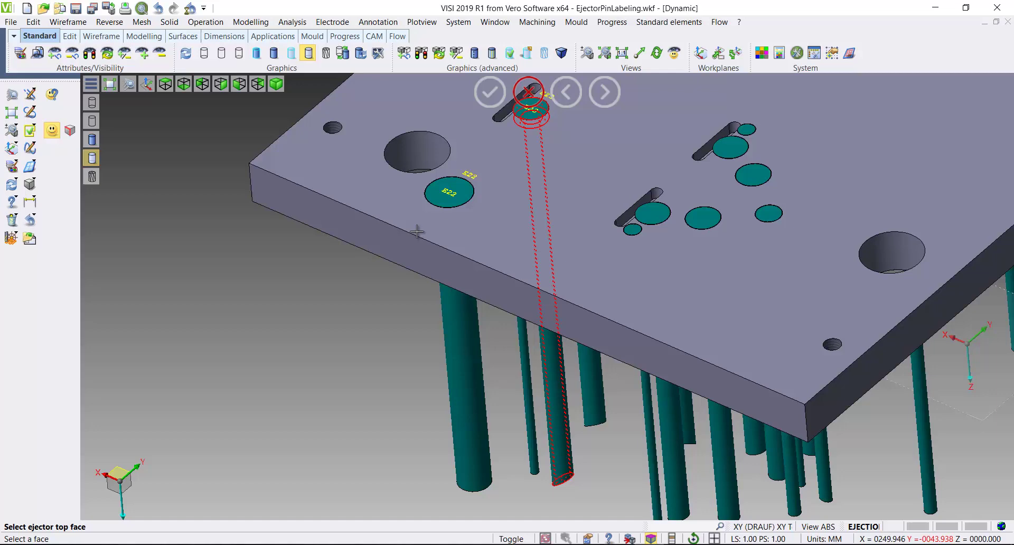
click(530, 108)
click(577, 161)
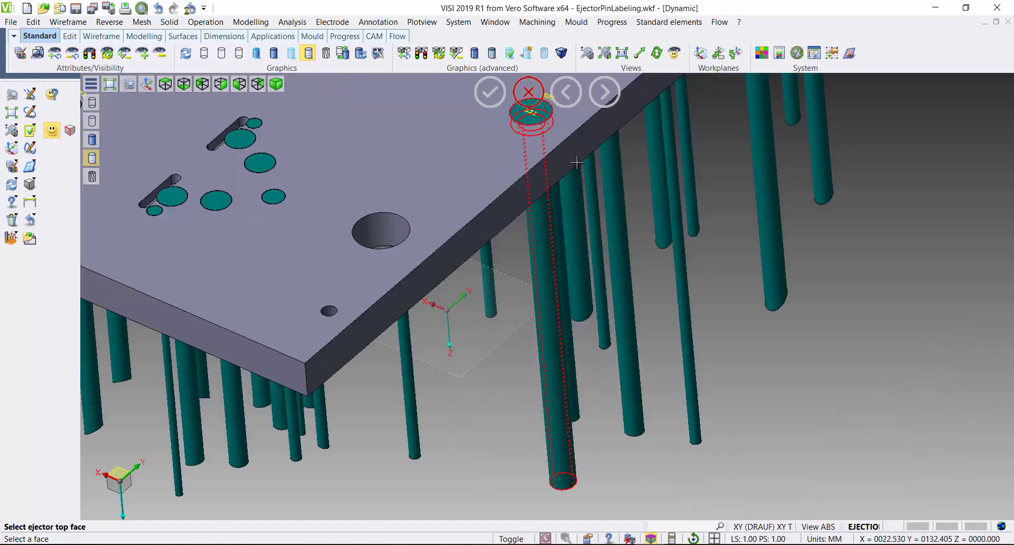
click(528, 123)
click(471, 140)
Step: Select all pins in the labelling table and set the label starting string to F with the 3D labelling method
scroll(200, 464, down, 5)
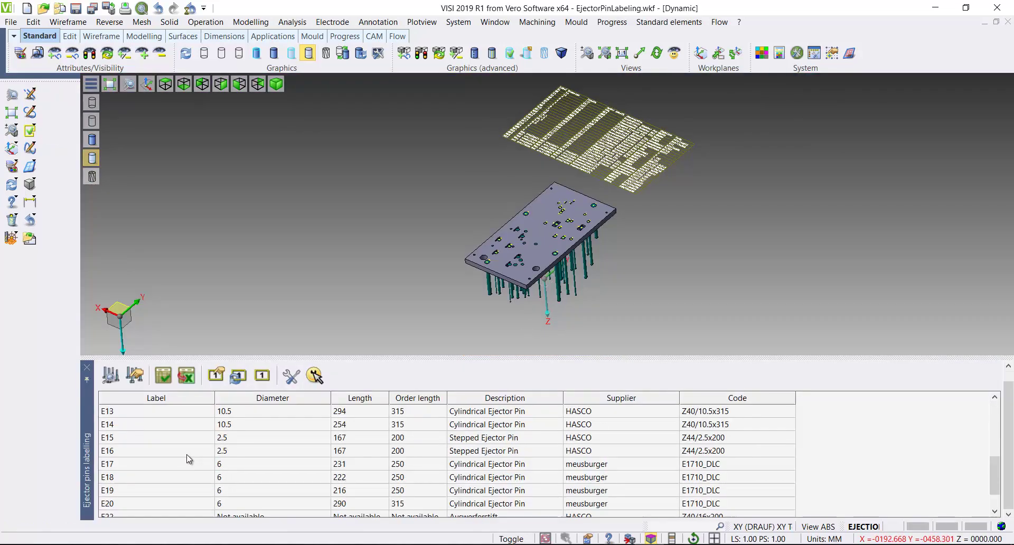
click(166, 502)
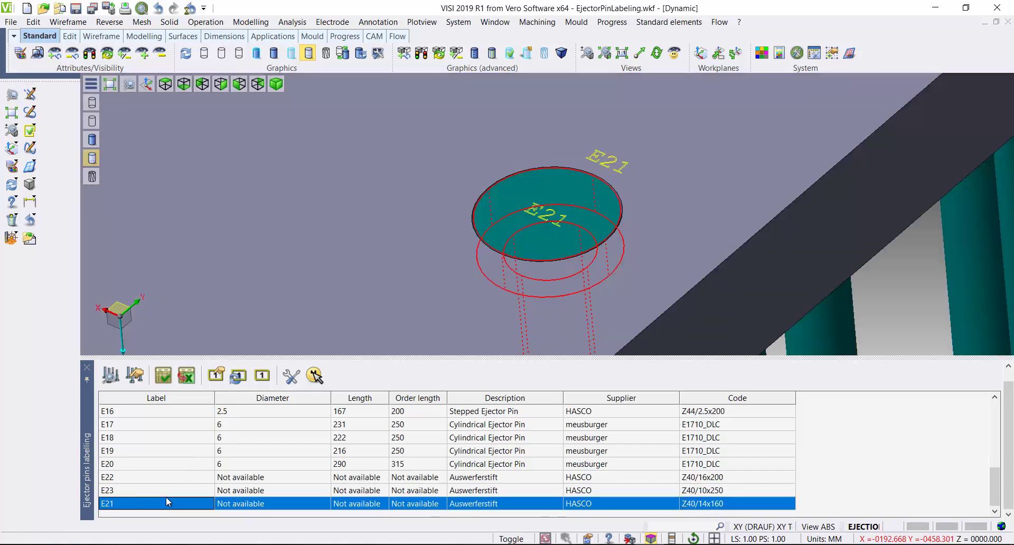
scroll(148, 458, up, 2)
scroll(147, 457, up, 3)
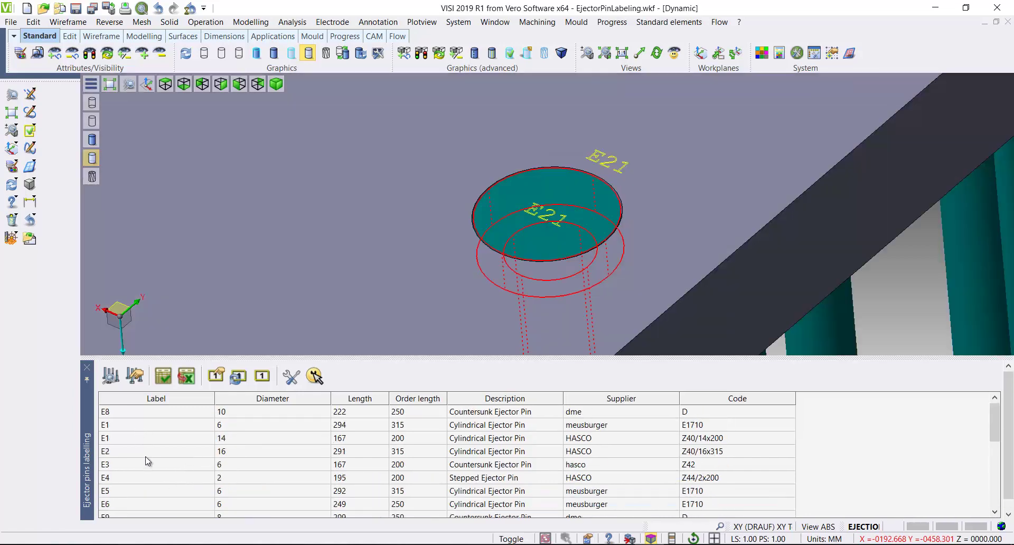
key(ctrl+a)
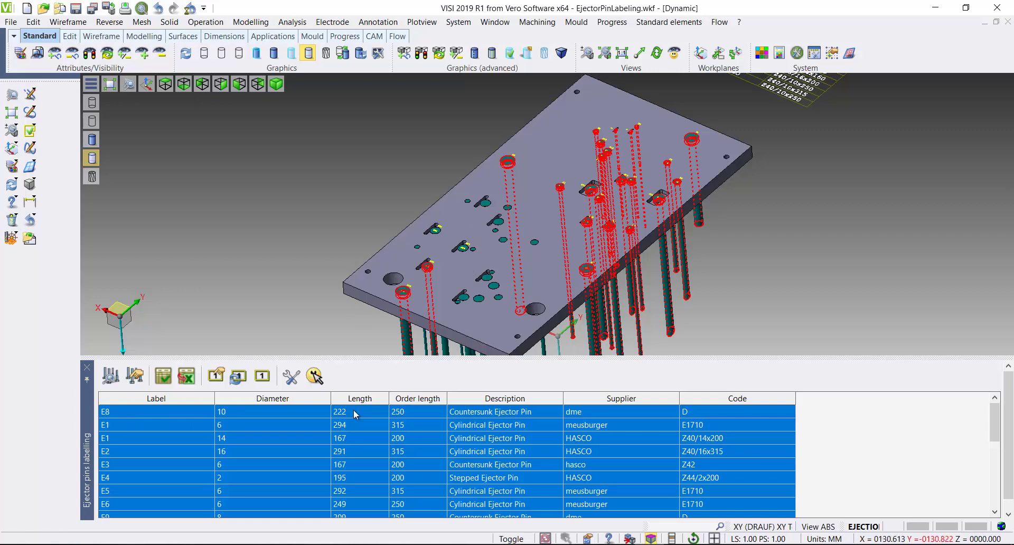
click(291, 379)
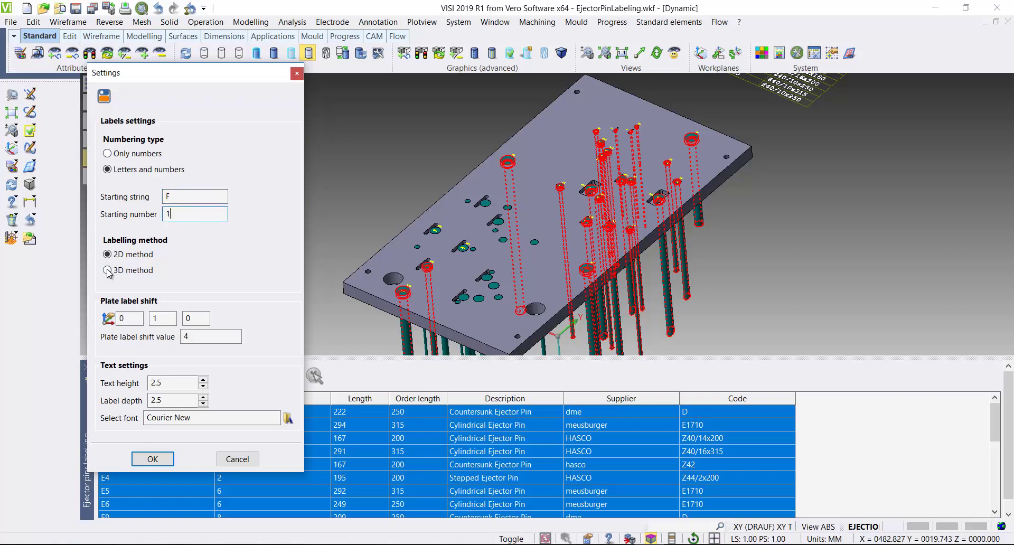
click(154, 459)
Step: Renumber the selected pins with the F prefix, create their 3D labels, and inspect them on the pins and plate
click(234, 379)
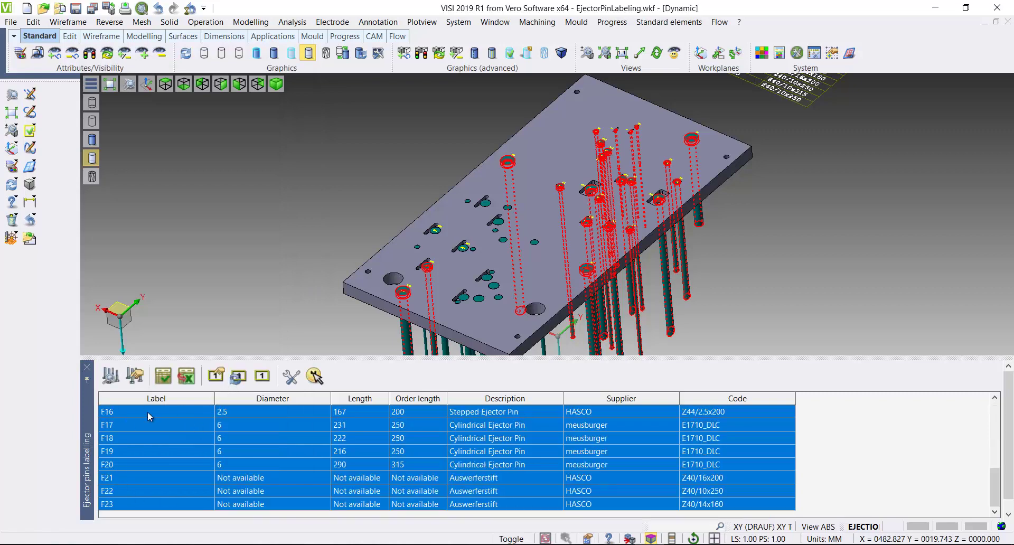
click(262, 376)
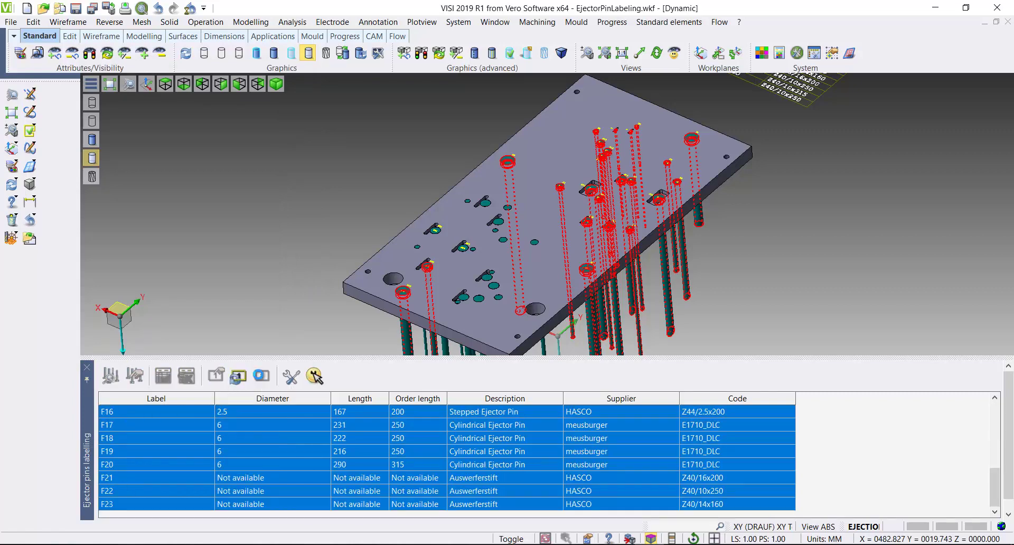
scroll(389, 294, up, 3)
scroll(391, 309, up, 3)
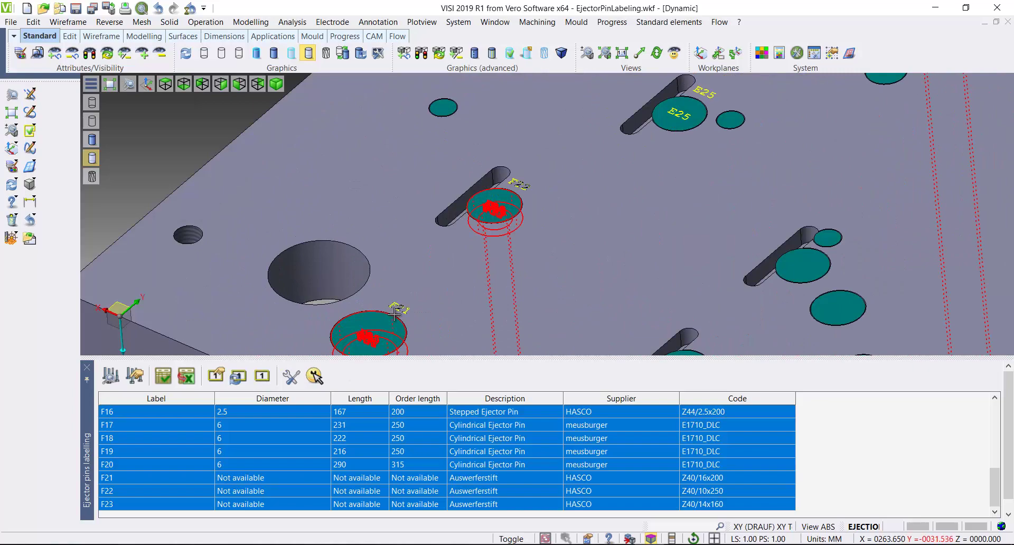
scroll(402, 314, down, 3)
scroll(695, 256, down, 3)
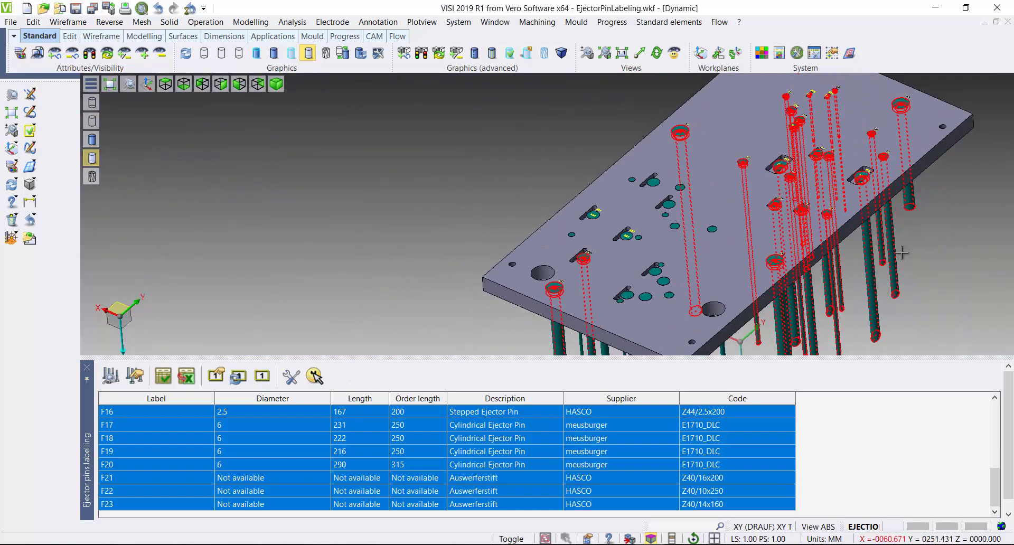
scroll(687, 157, up, 6)
scroll(686, 157, down, 4)
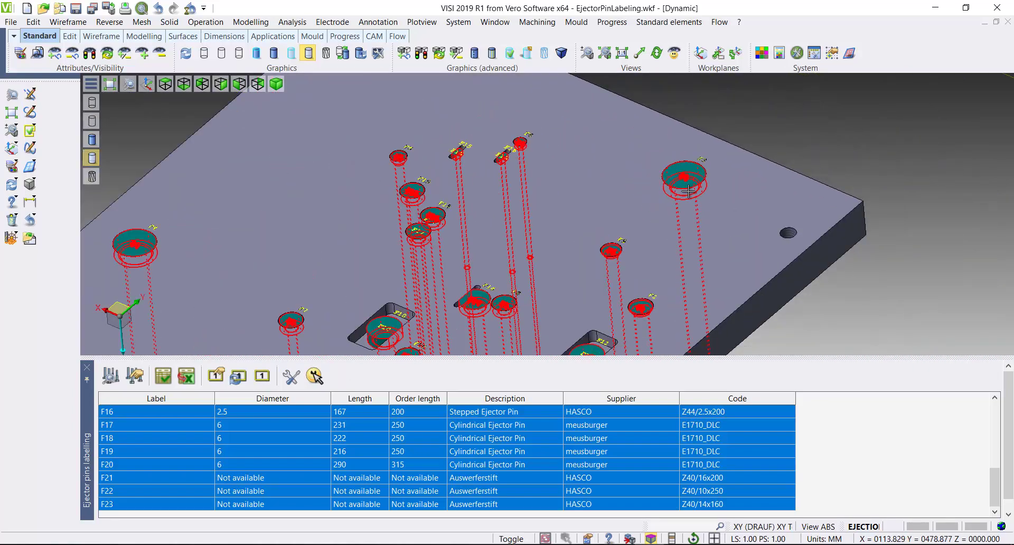